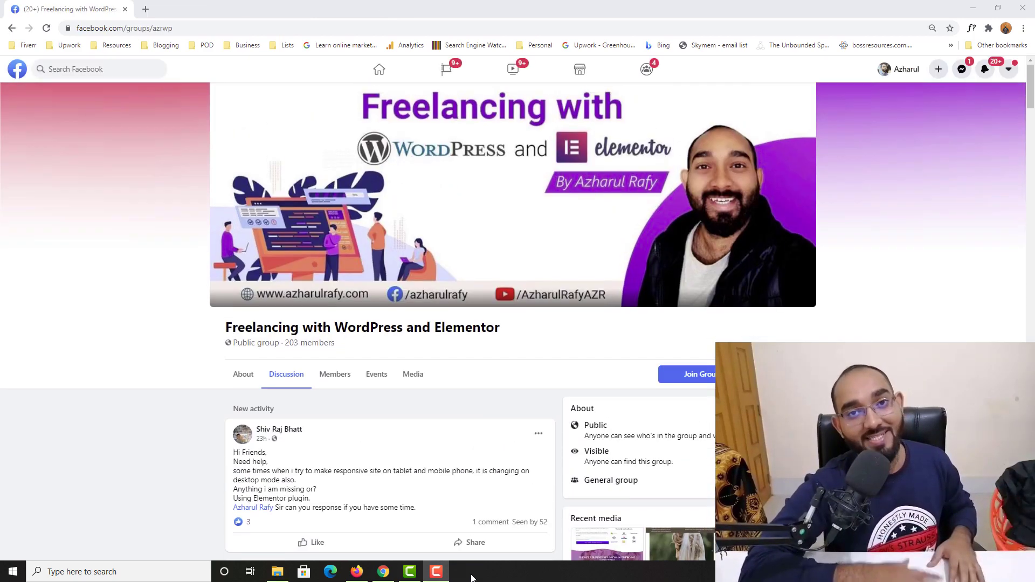
# - Close the current Facebook group photo to move on to another landing-page image
pyautogui.press('Escape')
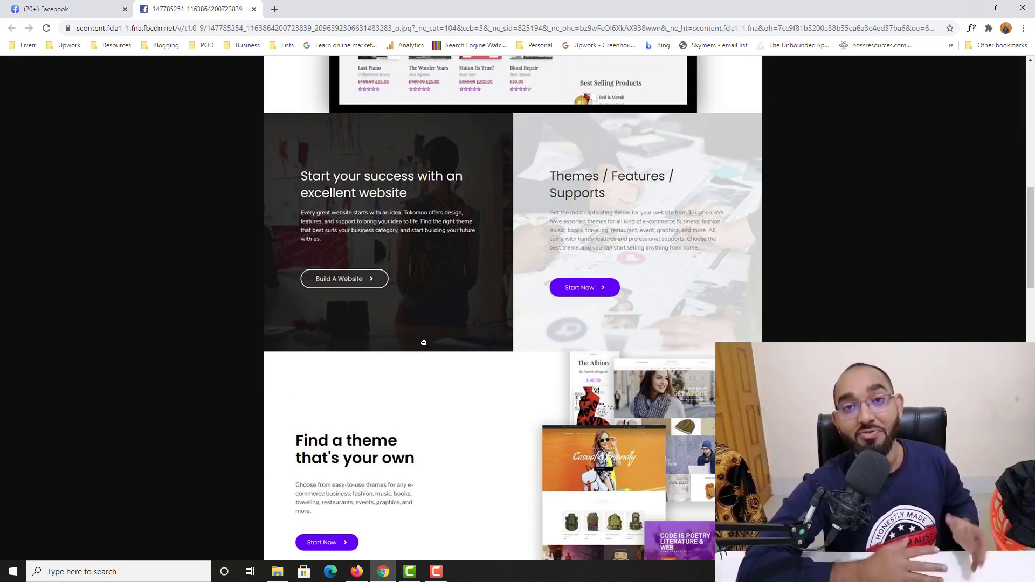
pyautogui.scroll(-9, 466, 302)
pyautogui.scroll(8, 465, 301)
pyautogui.scroll(10, 296, 265)
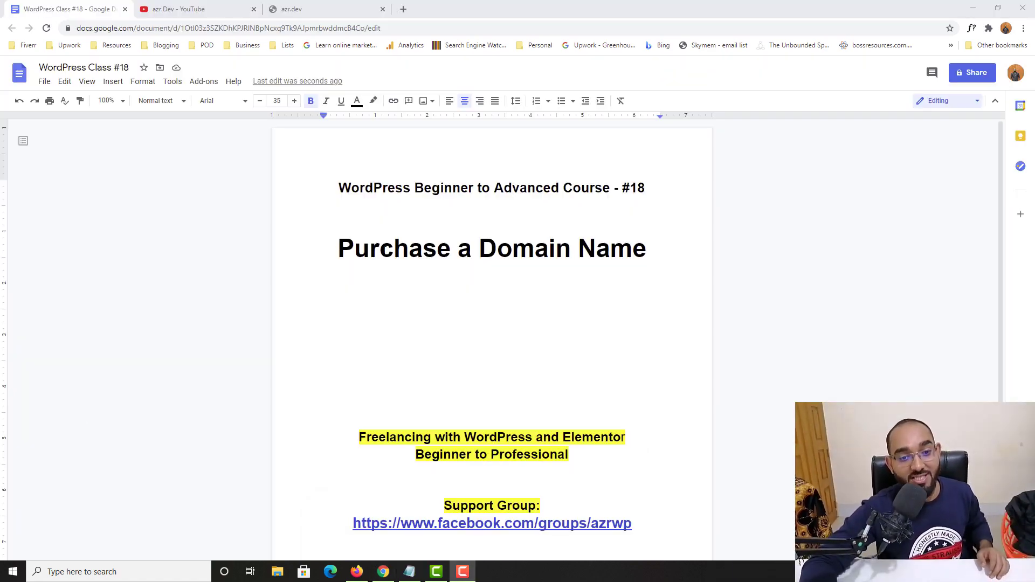
# - View the azr Dev channel videos, confirm azr.dev fails to load, and start a blank tab
pyautogui.click(170, 6)
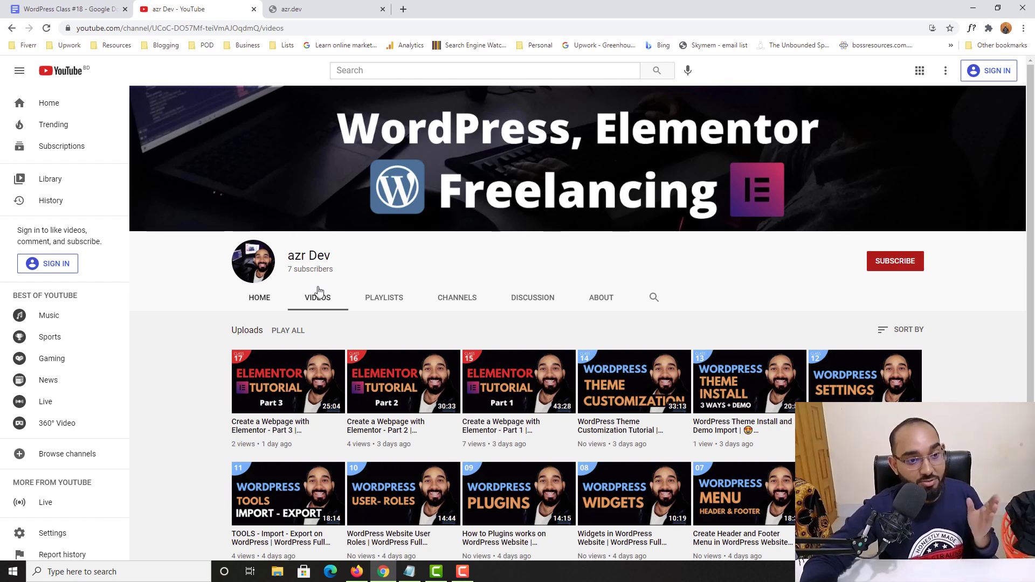
pyautogui.click(315, 11)
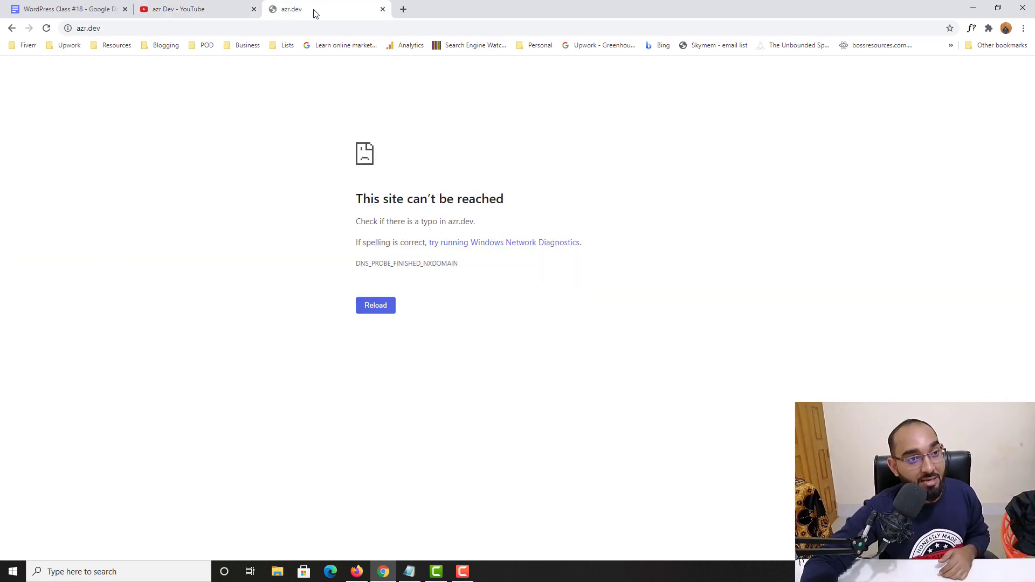
pyautogui.click(402, 9)
pyautogui.write('name')
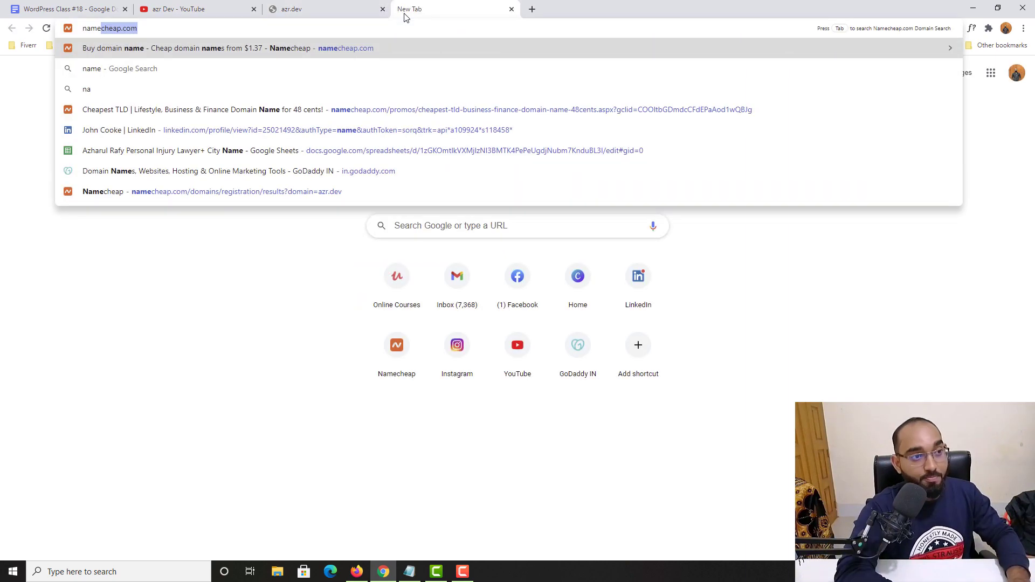
# - Load namecheap.com from the address-bar suggestion and dismiss the Sign In dropdown
pyautogui.press('Return')
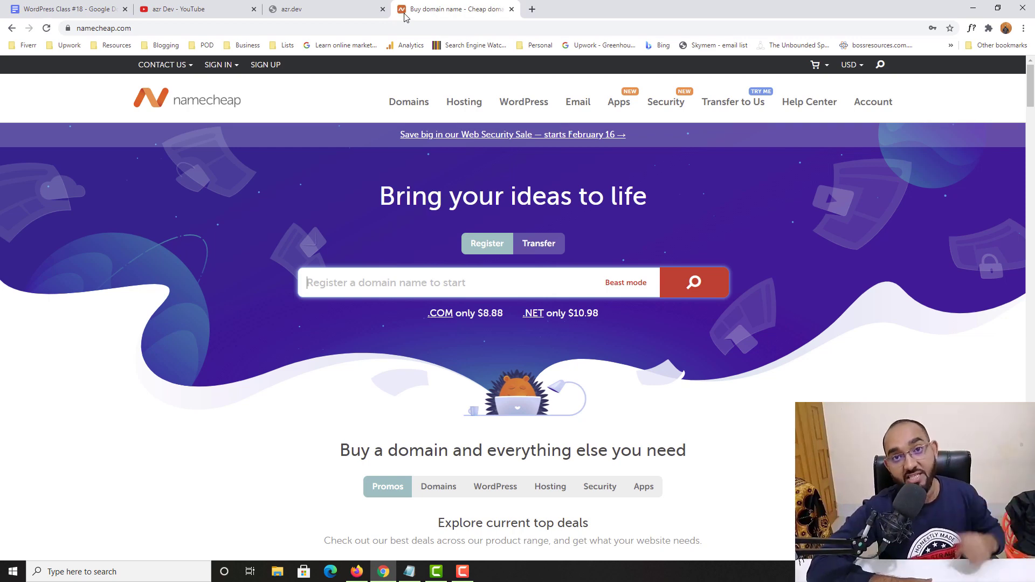
pyautogui.click(220, 280)
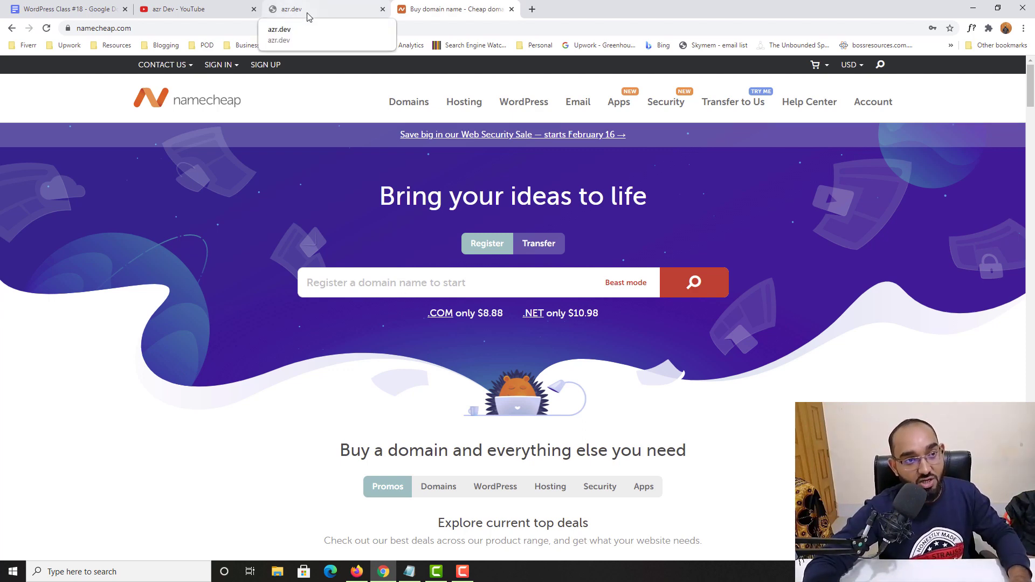
# - Search Namecheap for azr.dev, which returns a $115.70 premium listing
pyautogui.click(415, 275)
pyautogui.write('a')
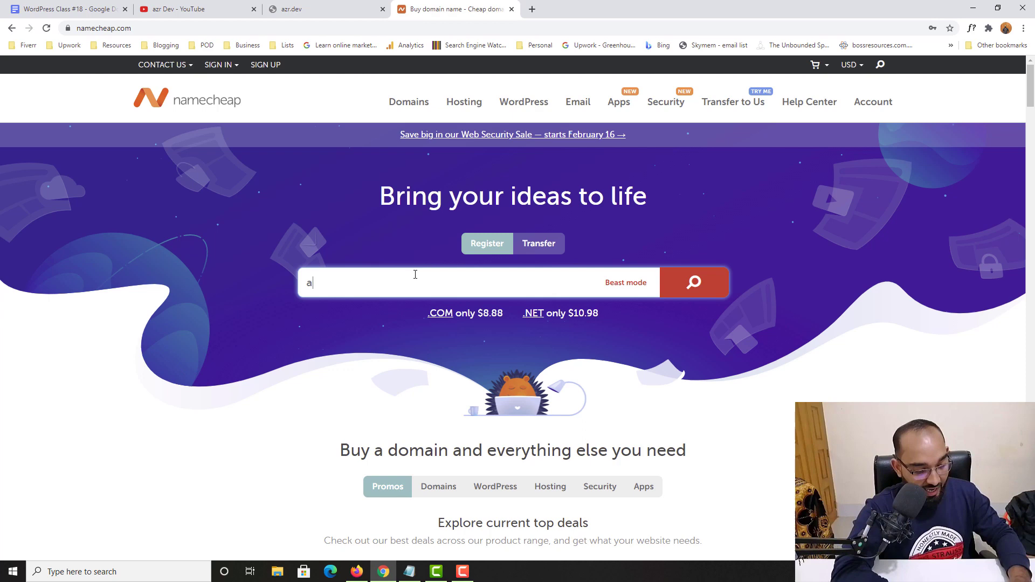
pyautogui.write('zr.dev')
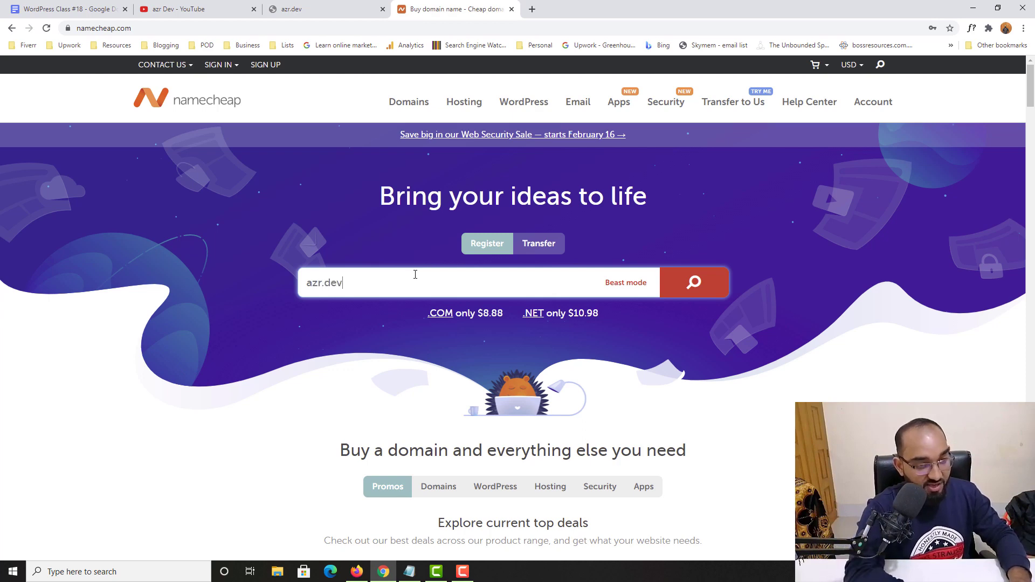
pyautogui.click(704, 293)
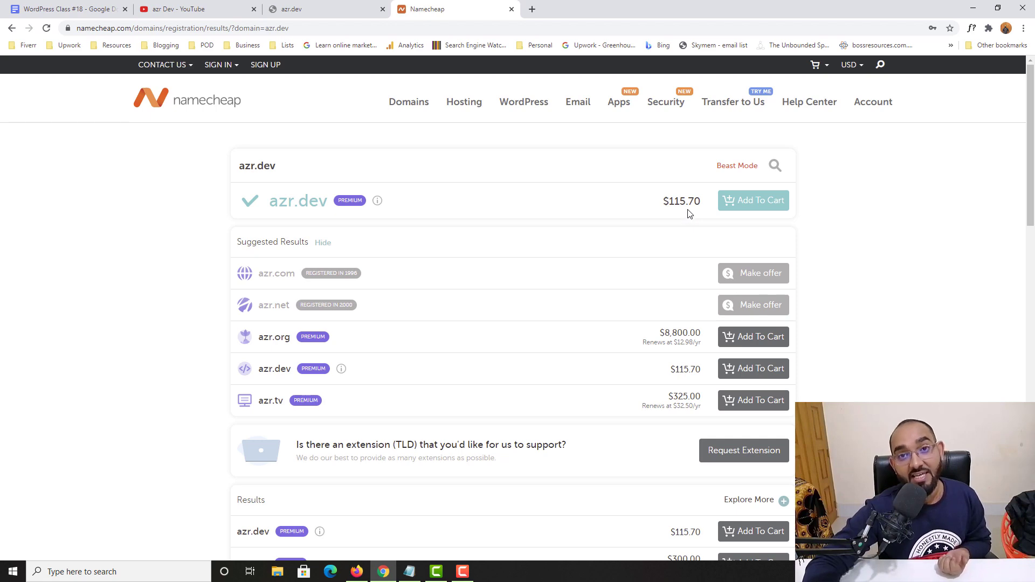
pyautogui.click(302, 14)
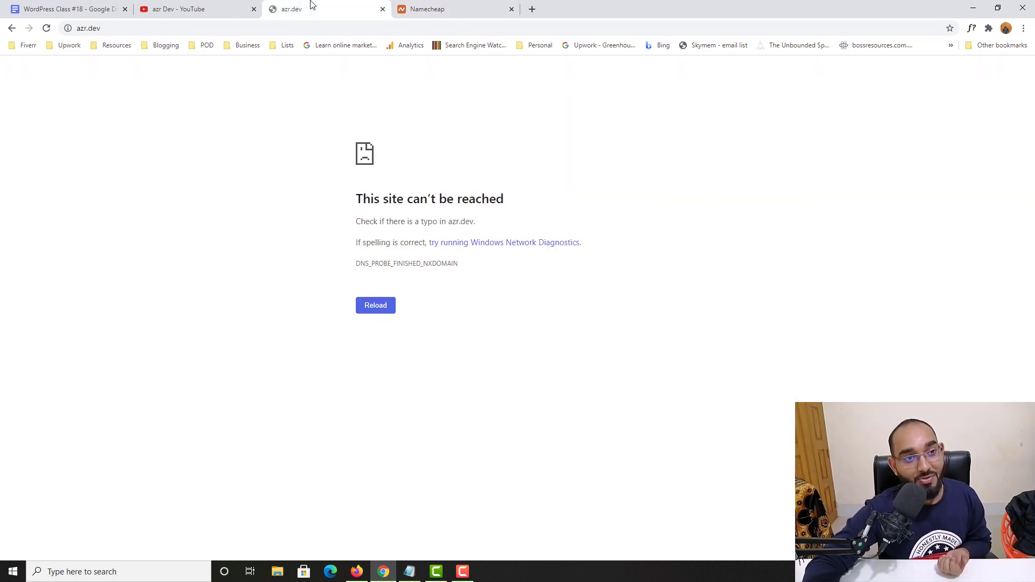
pyautogui.click(444, 10)
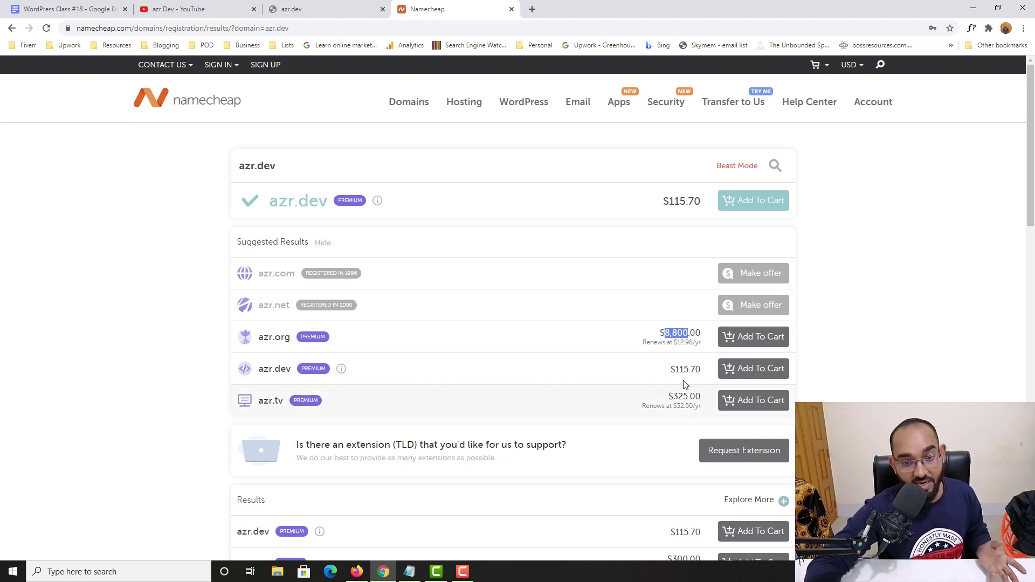
pyautogui.scroll(-2, 663, 437)
pyautogui.scroll(-3, 665, 450)
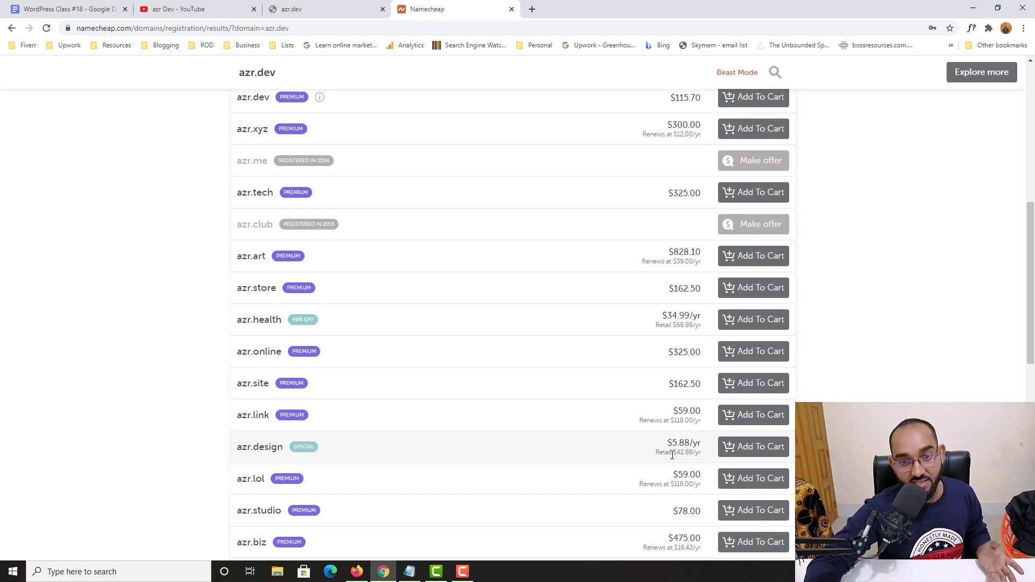
pyautogui.scroll(3, 673, 454)
pyautogui.scroll(2, 526, 416)
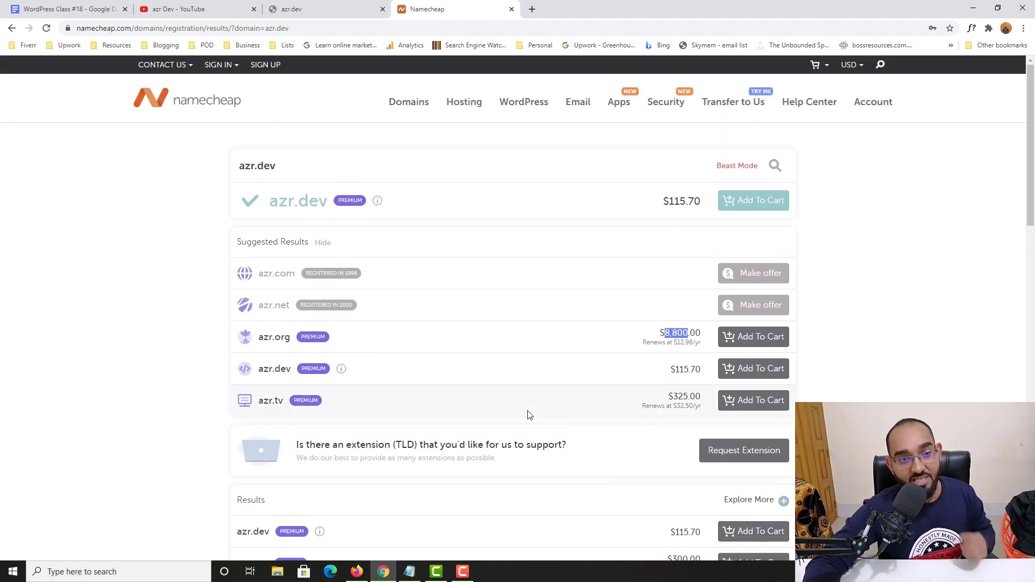
pyautogui.tripleClick(228, 166)
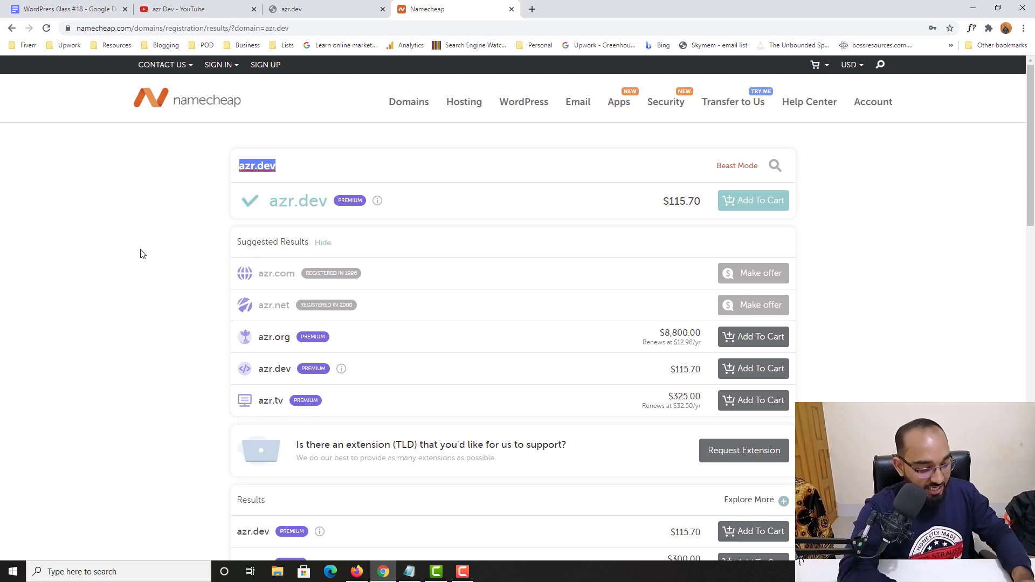
pyautogui.write('azr')
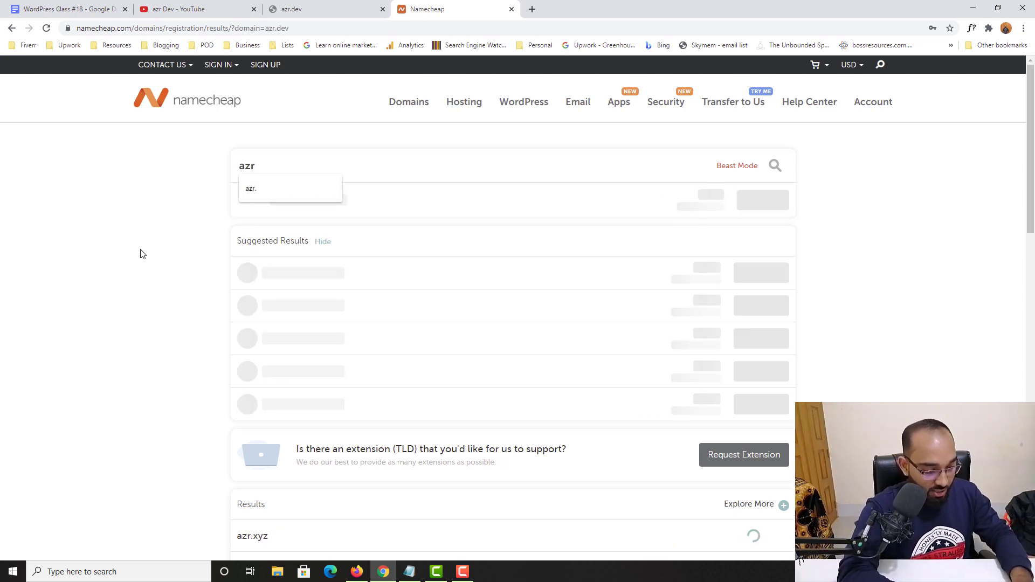
pyautogui.write('dev.com')
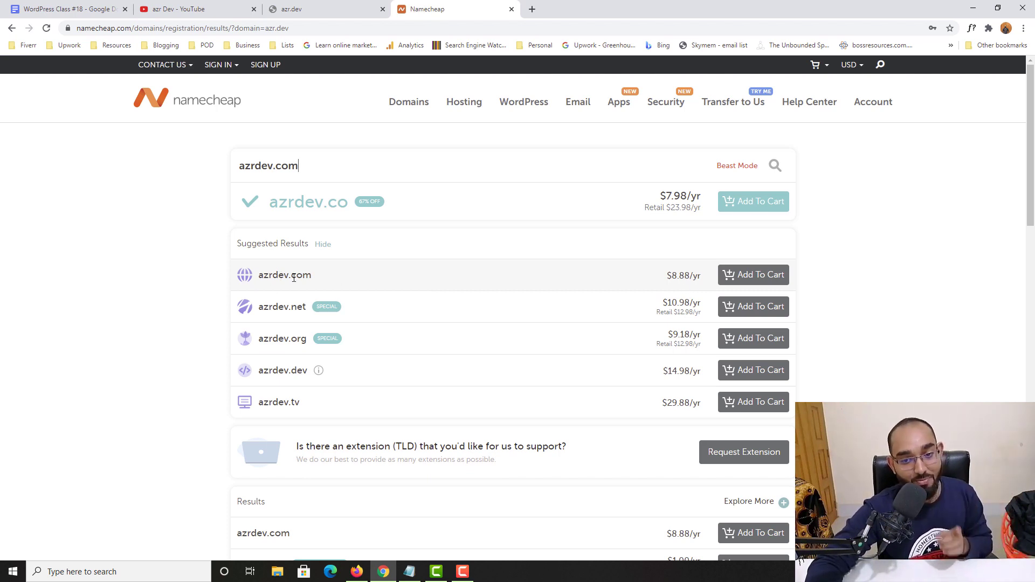
# - Add azrdev.com at $8.88 per year to the Namecheap cart
pyautogui.click(754, 281)
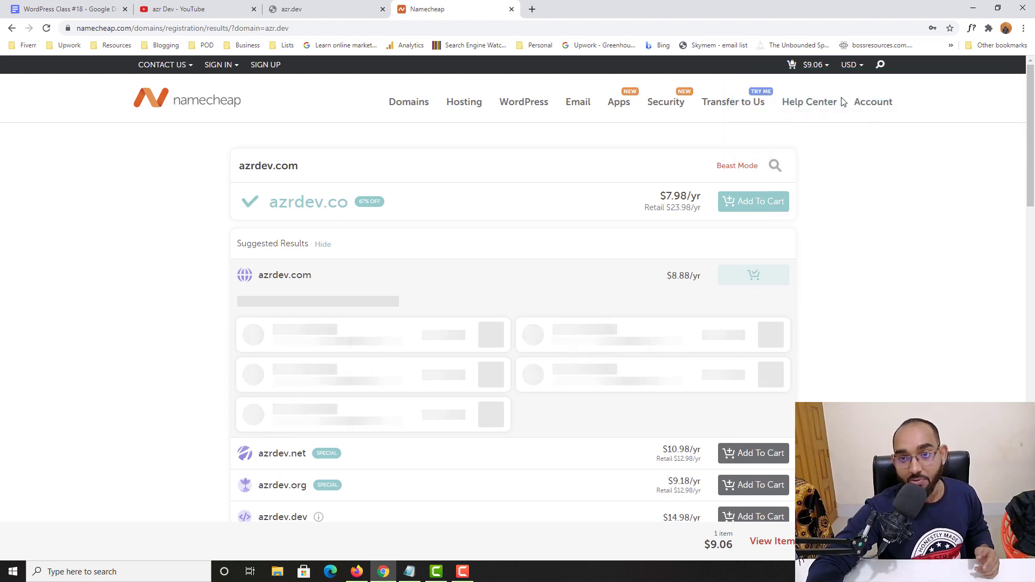
pyautogui.moveTo(809, 64)
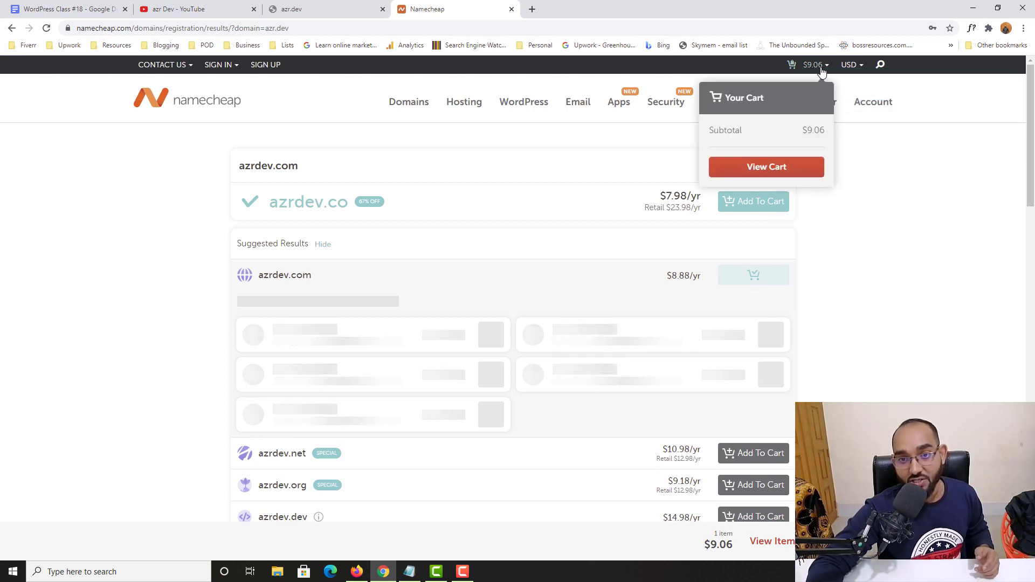
# - Open the cart and keep azrdev.com's registration period at 1 year
pyautogui.click(779, 175)
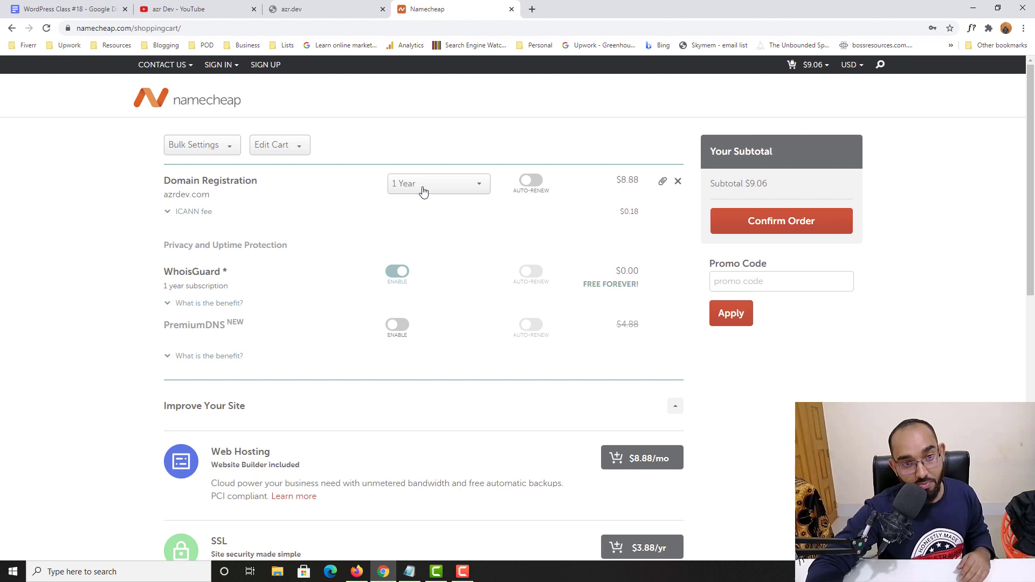
pyautogui.click(455, 194)
pyautogui.scroll(-2, 434, 270)
pyautogui.scroll(-2, 433, 279)
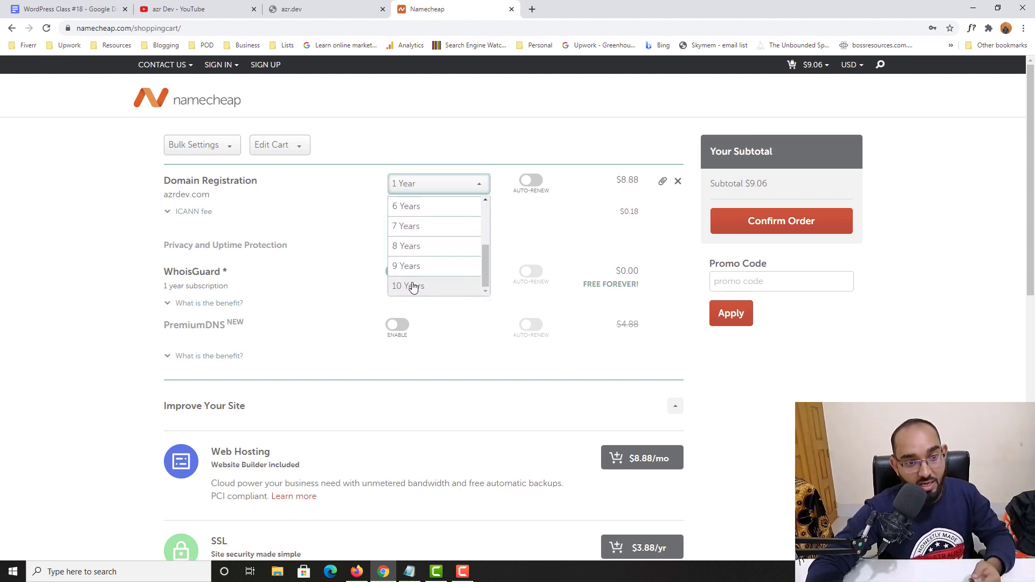
pyautogui.scroll(3, 439, 218)
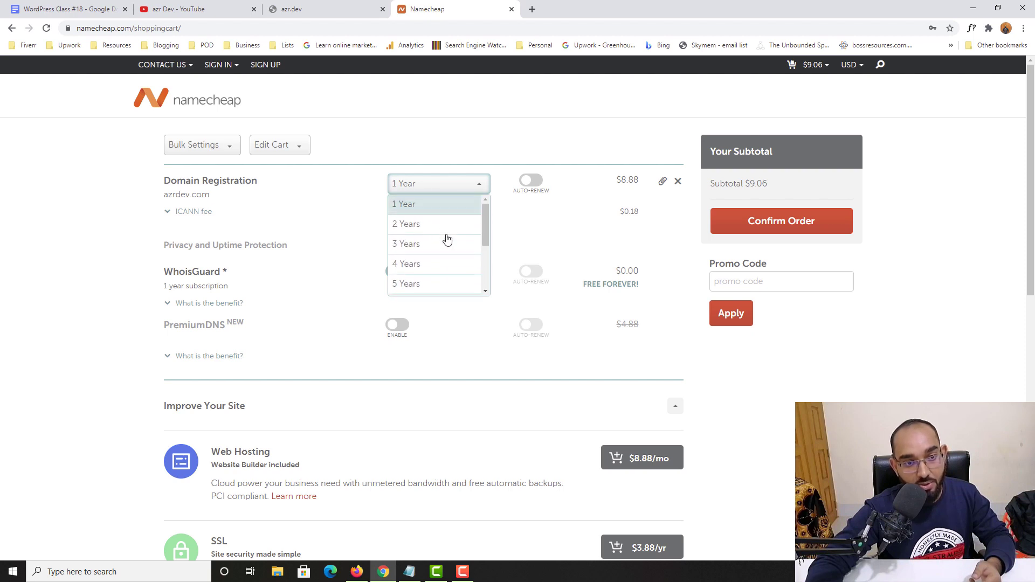
pyautogui.click(423, 206)
pyautogui.click(441, 182)
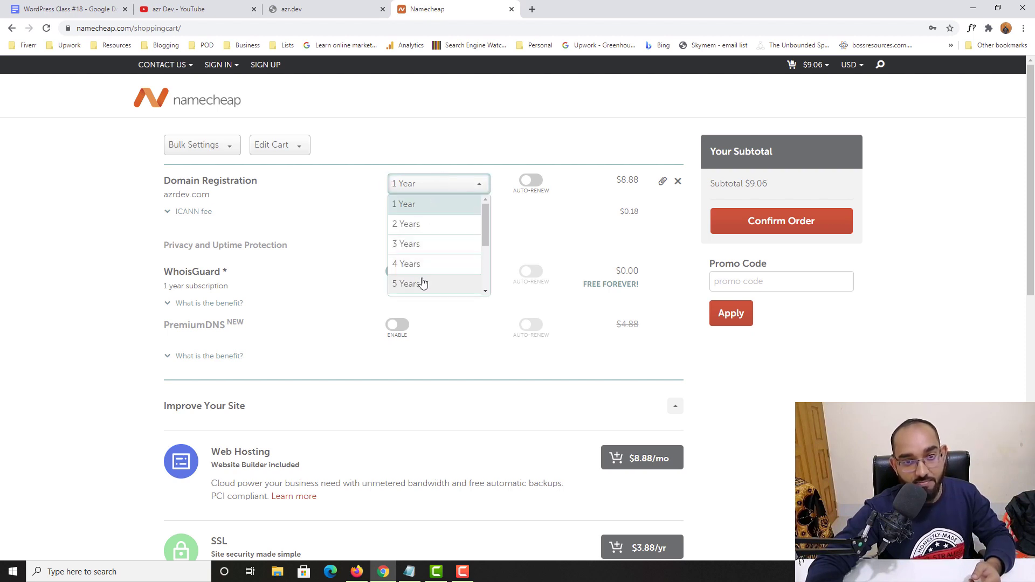
pyautogui.click(481, 158)
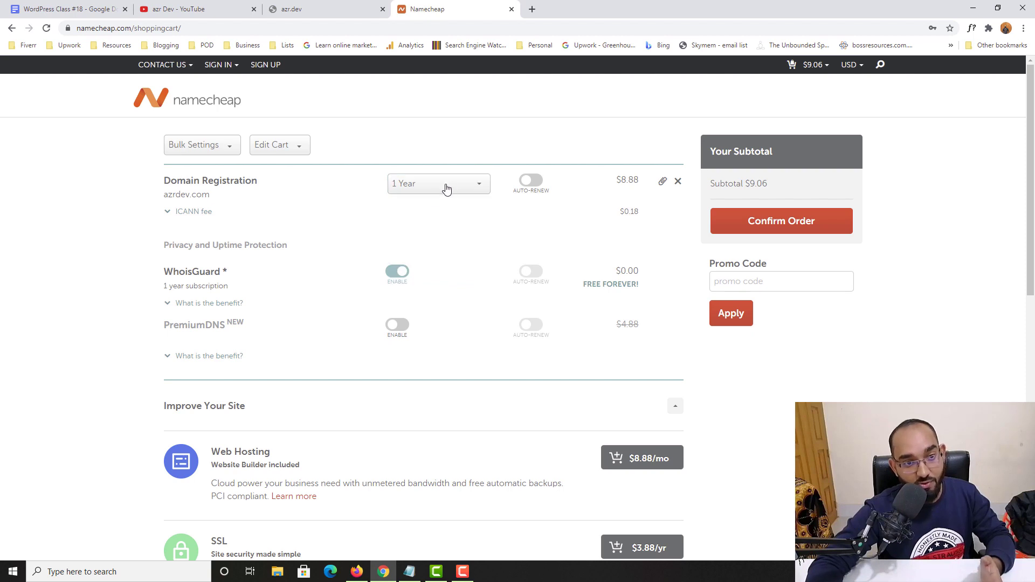
# - Switch Domain Registration auto-renew on for azrdev.com
pyautogui.click(532, 182)
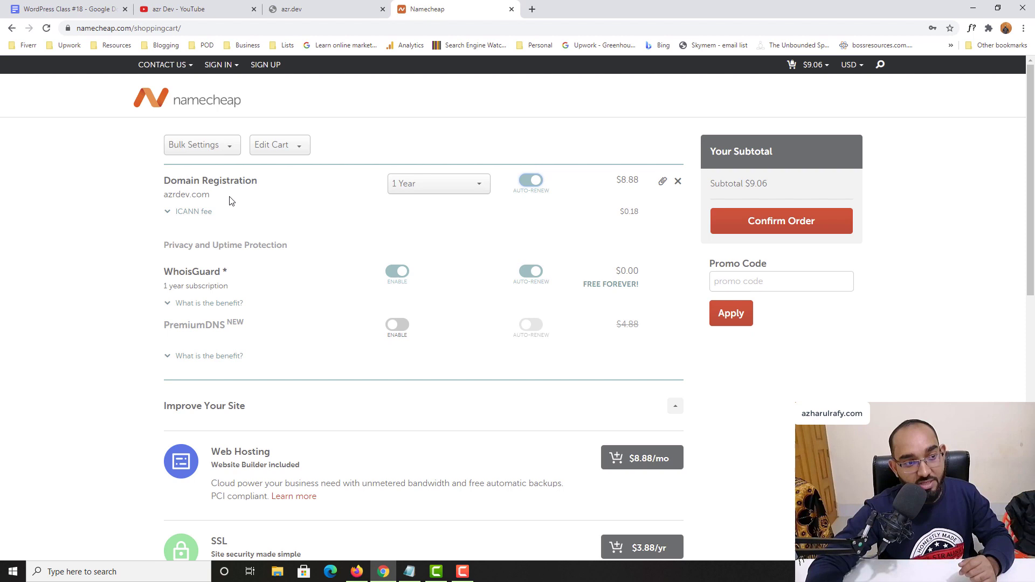
pyautogui.click(530, 181)
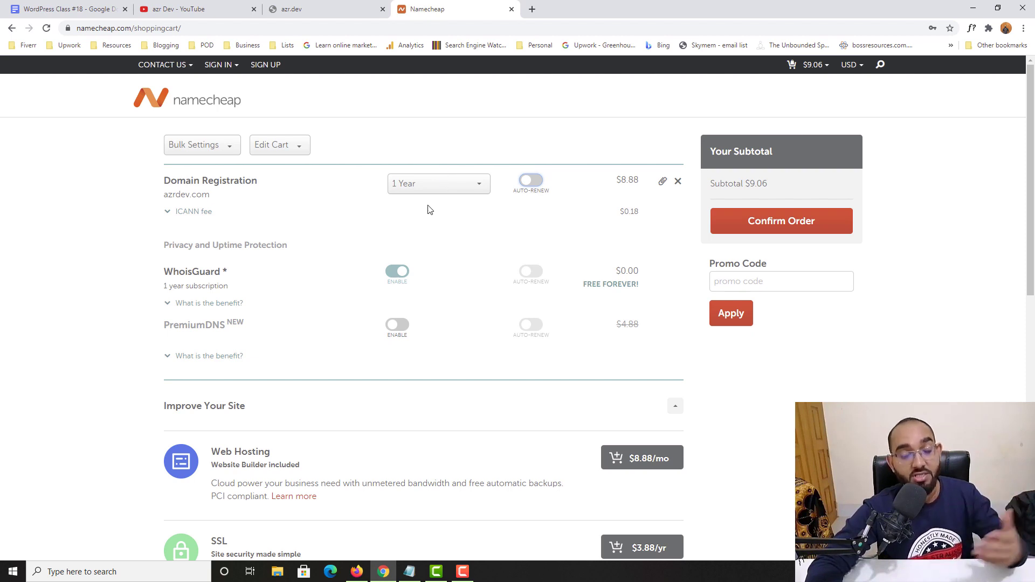
pyautogui.click(534, 186)
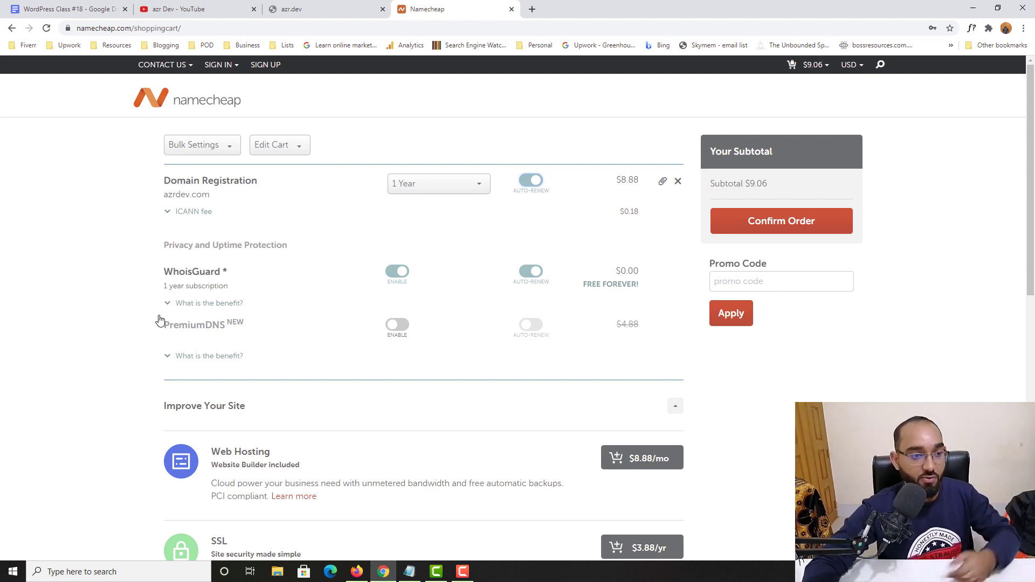
pyautogui.scroll(-2, 32, 420)
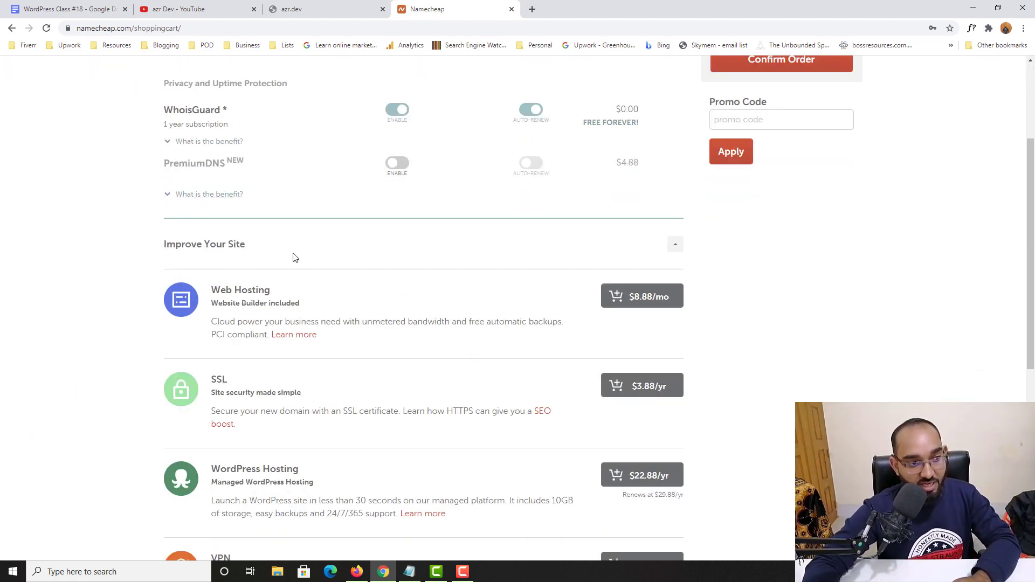
pyautogui.scroll(-1, 274, 267)
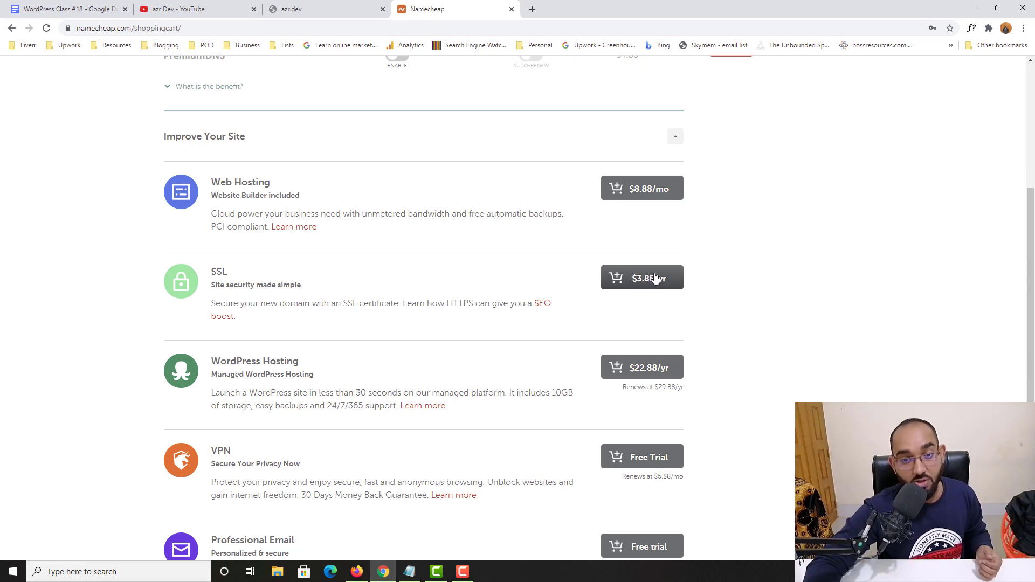
pyautogui.scroll(-2, 190, 358)
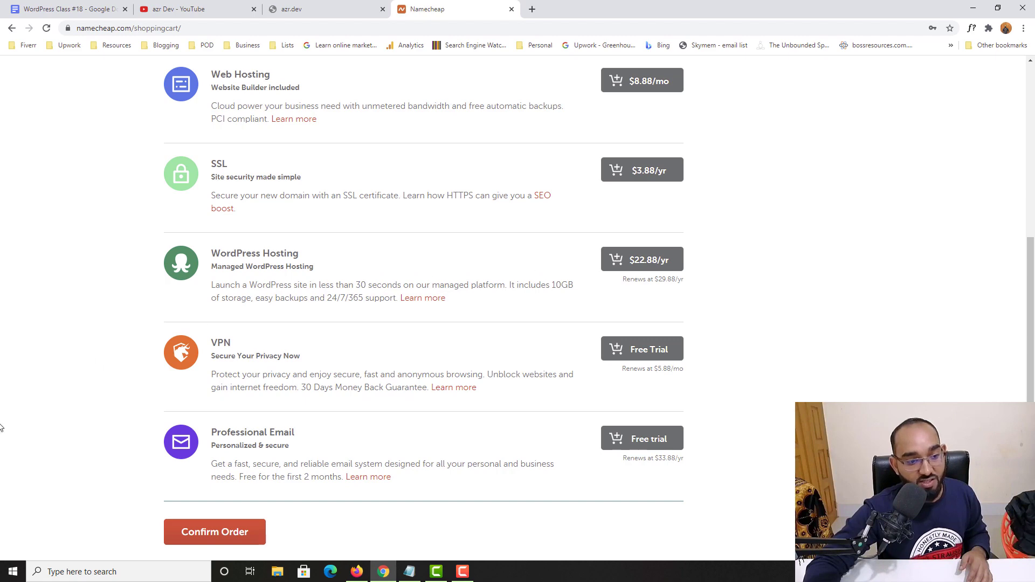
pyautogui.scroll(3, 636, 360)
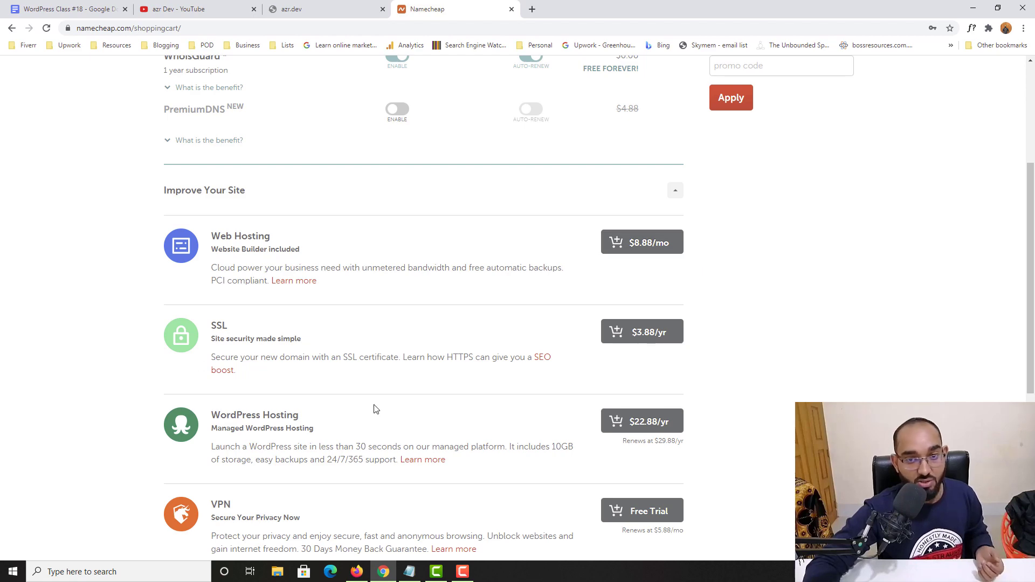
pyautogui.scroll(-3, 158, 277)
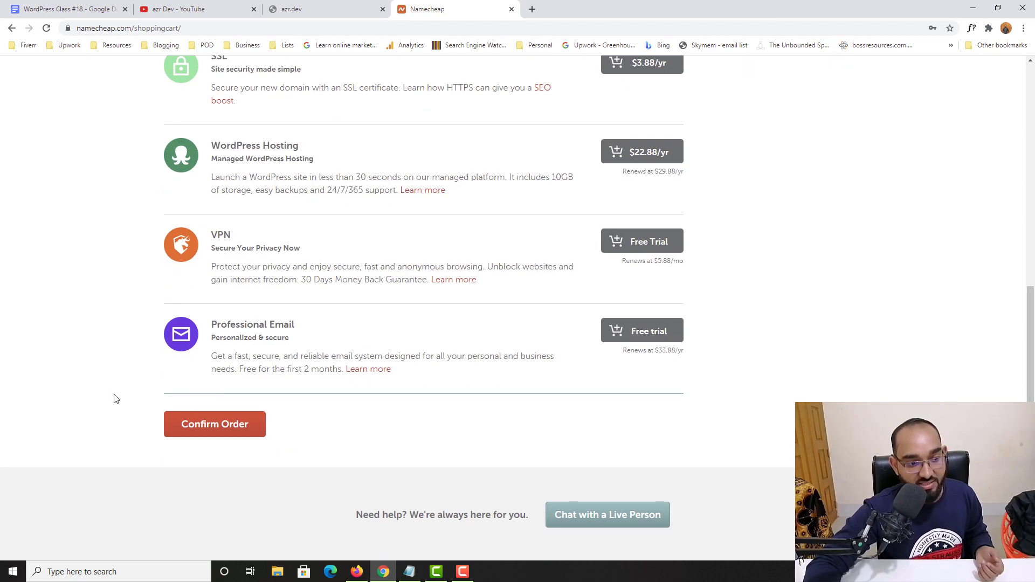
pyautogui.scroll(5, 115, 400)
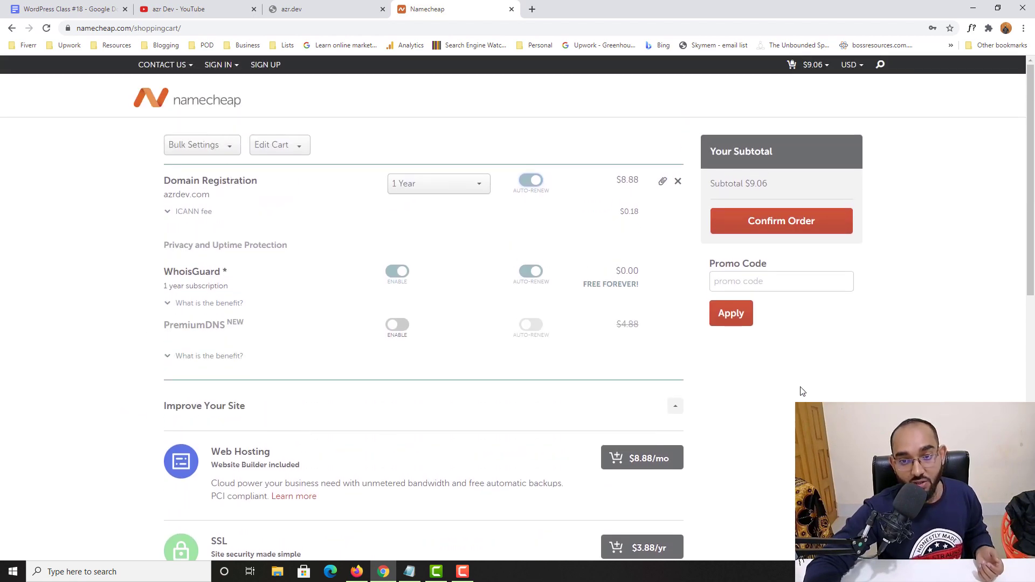
# - Confirm the azrdev.com order and fill in the saved Namecheap username and password
pyautogui.click(790, 231)
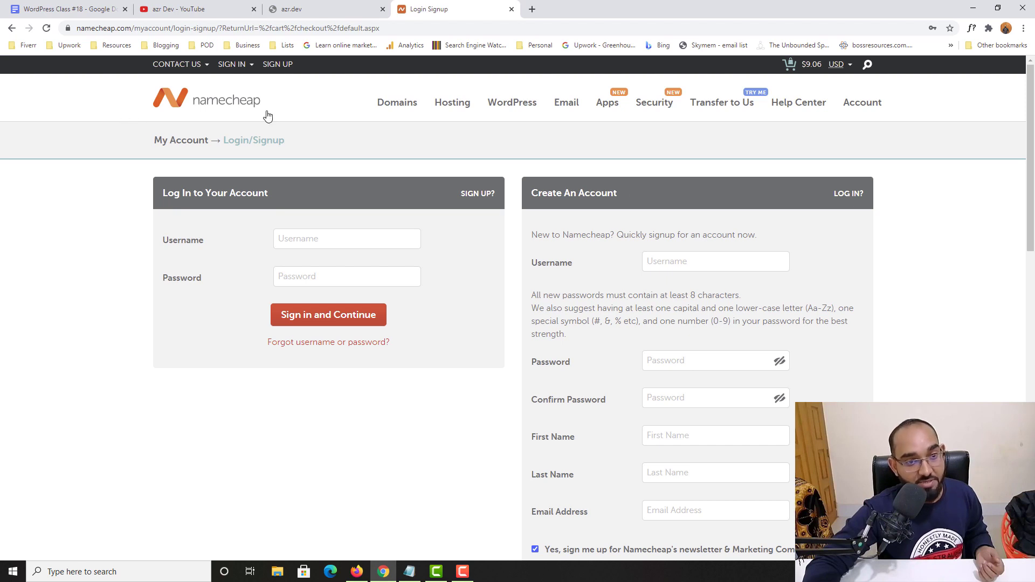
pyautogui.scroll(-2, 660, 200)
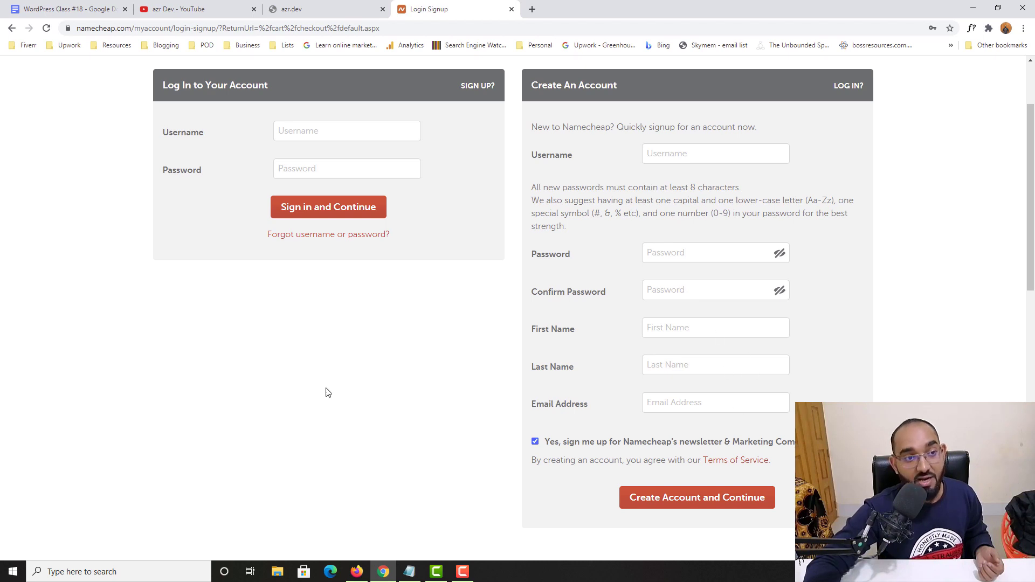
pyautogui.scroll(2, 671, 331)
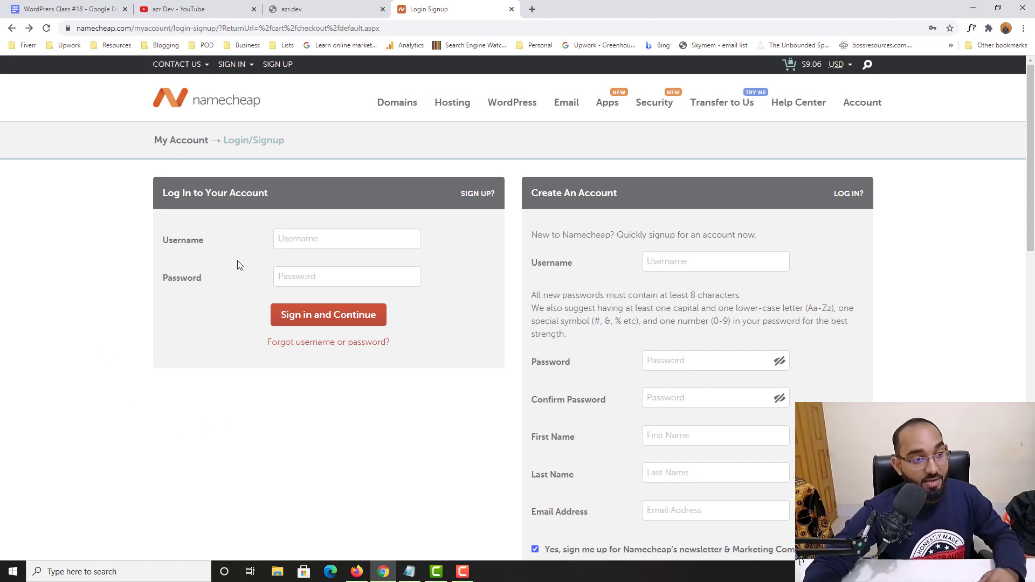
pyautogui.click(361, 235)
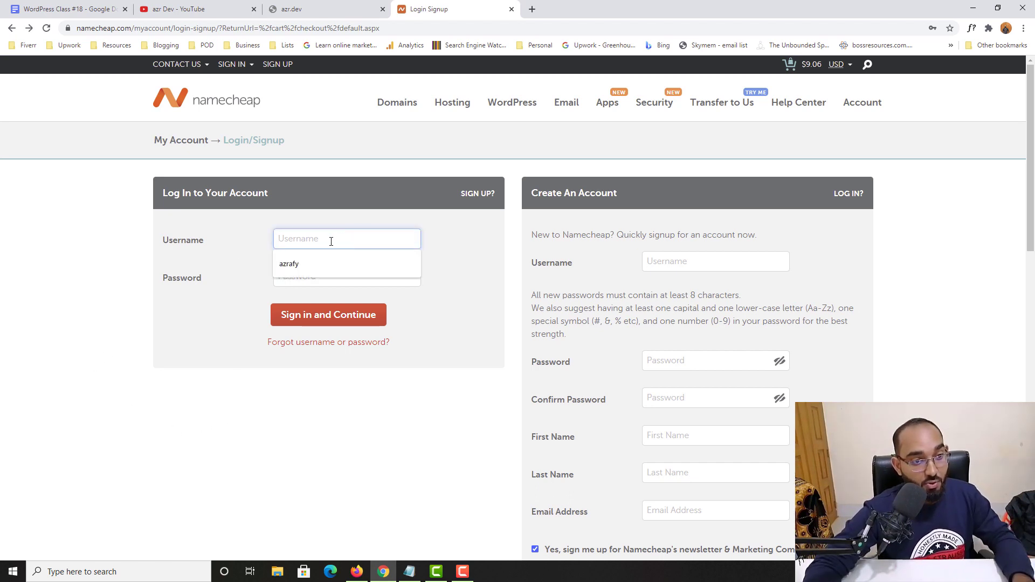
pyautogui.click(309, 263)
pyautogui.click(329, 276)
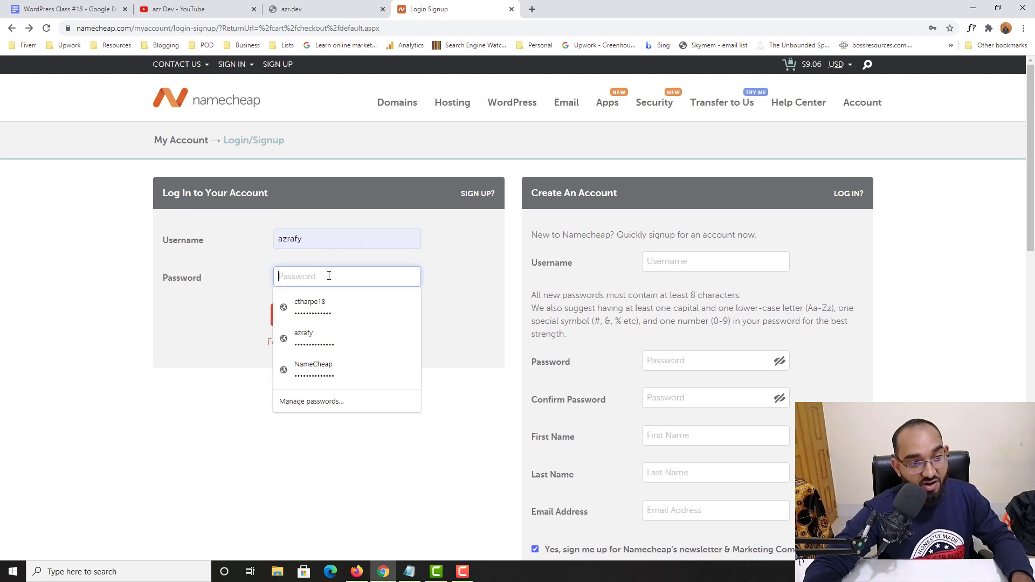
pyautogui.click(320, 337)
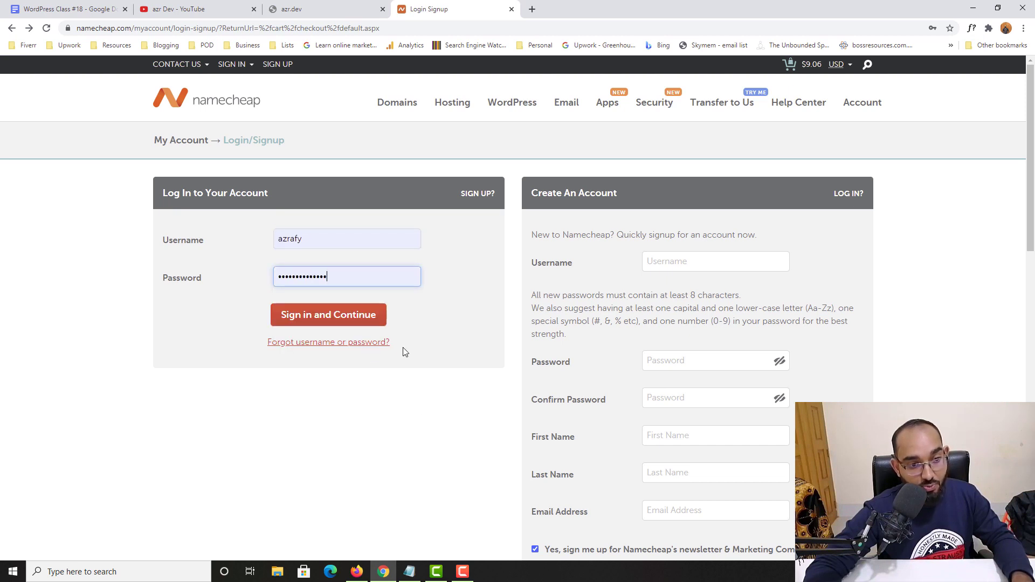
# - Sign in to reach device verification, dismiss the save-password prompt, and open a new tab
pyautogui.click(339, 321)
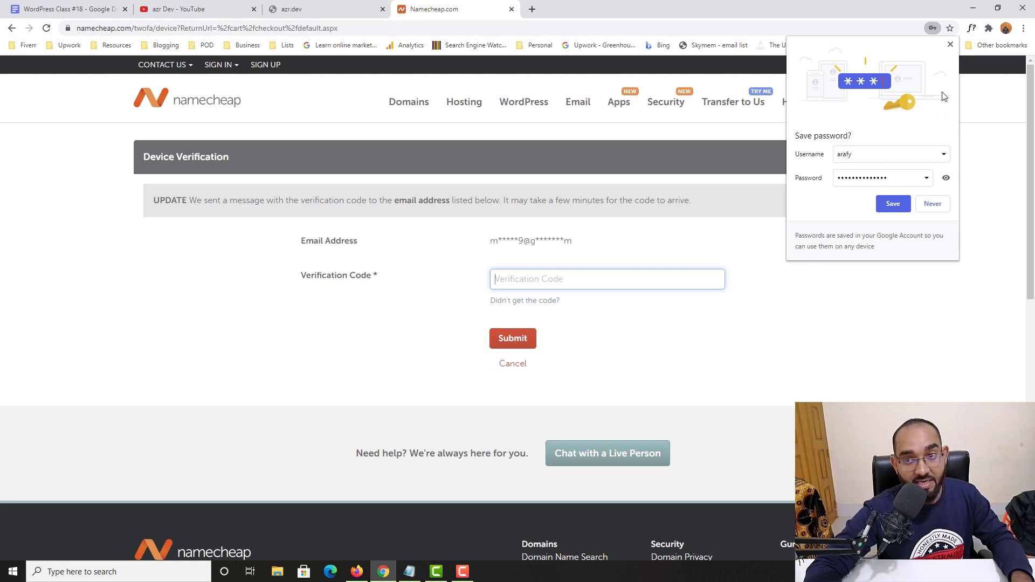
pyautogui.click(949, 46)
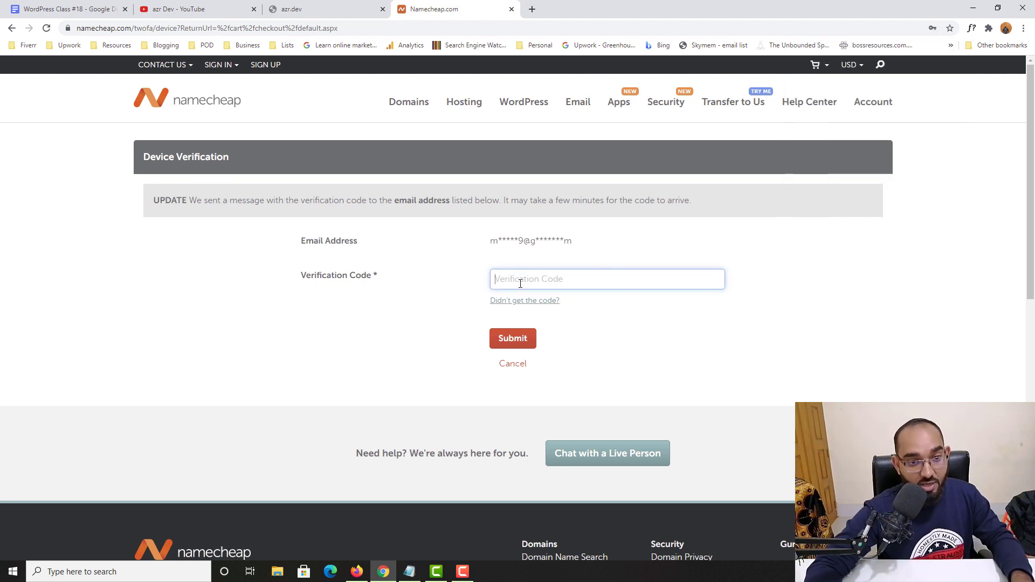
pyautogui.click(531, 10)
pyautogui.write('gmail')
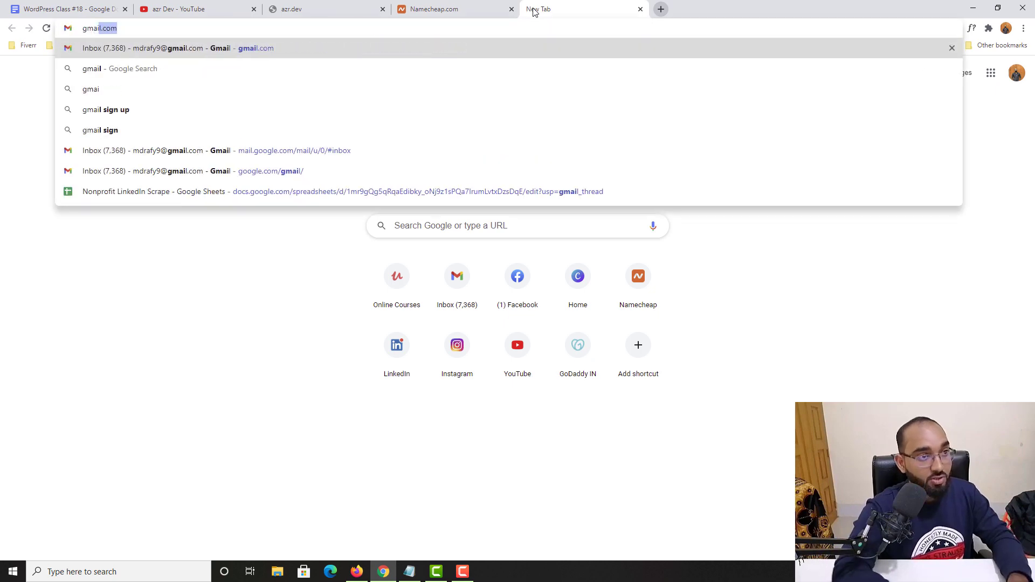
pyautogui.press('Return')
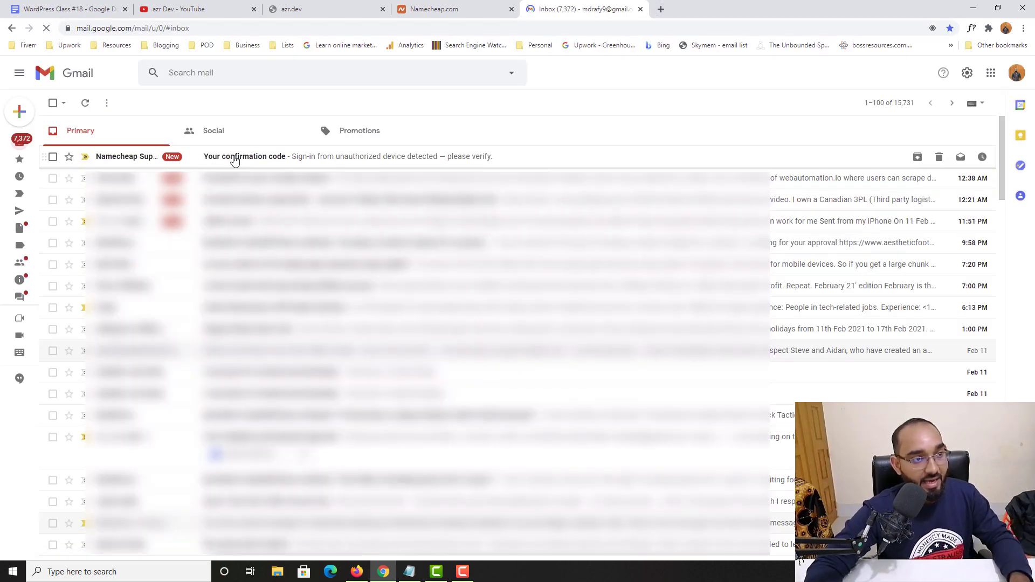
pyautogui.click(233, 159)
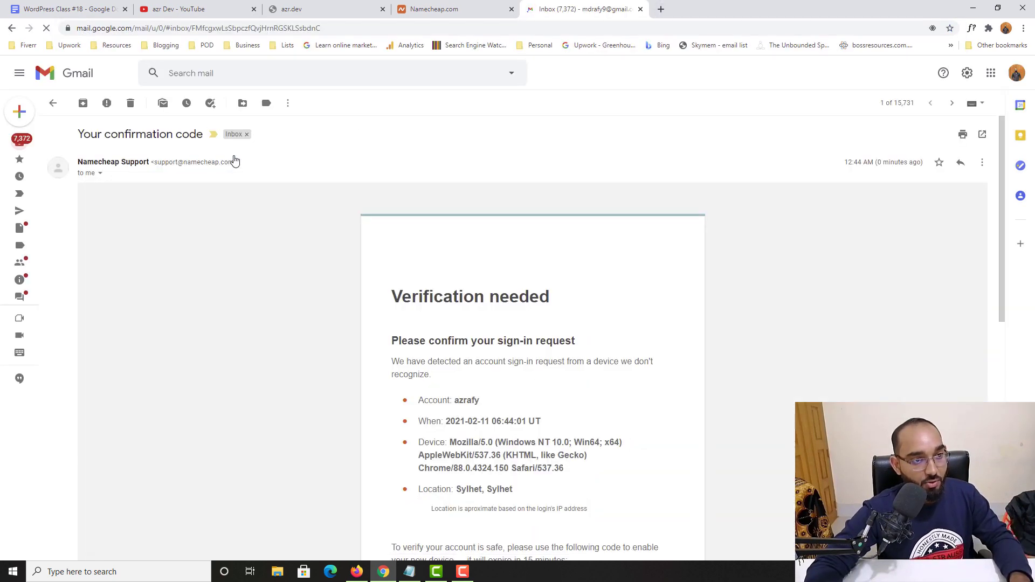
pyautogui.scroll(-1, 356, 237)
pyautogui.scroll(-2, 413, 420)
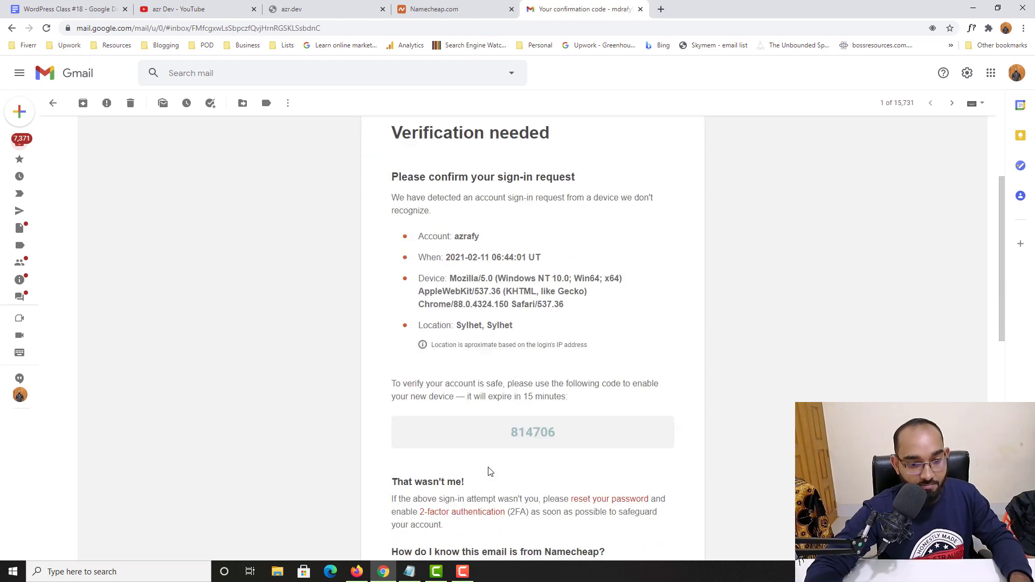
pyautogui.rightClick(528, 382)
pyautogui.doubleClick(527, 381)
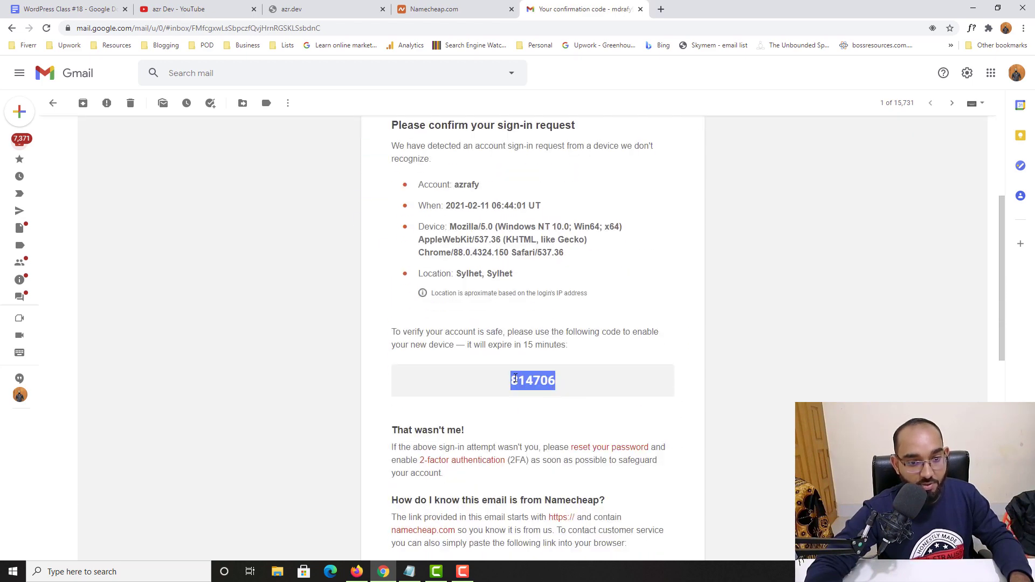
pyautogui.rightClick(515, 378)
pyautogui.click(523, 384)
pyautogui.click(407, 7)
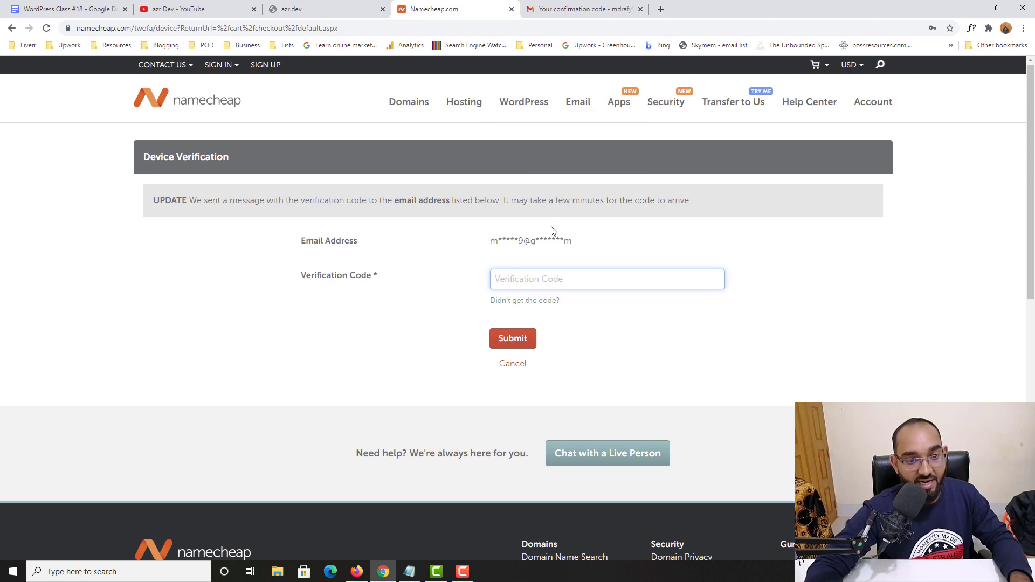
pyautogui.rightClick(526, 279)
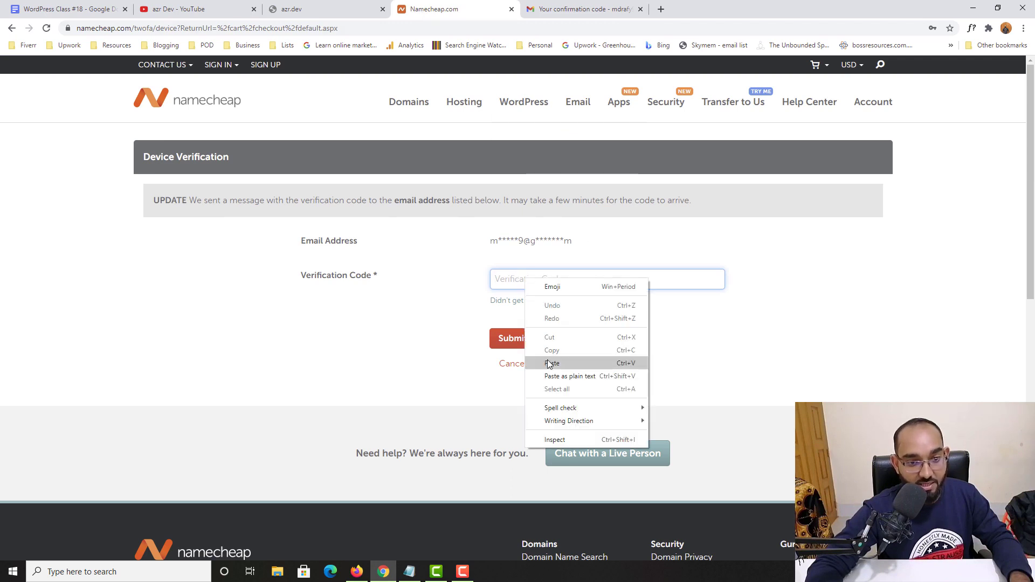
pyautogui.click(550, 363)
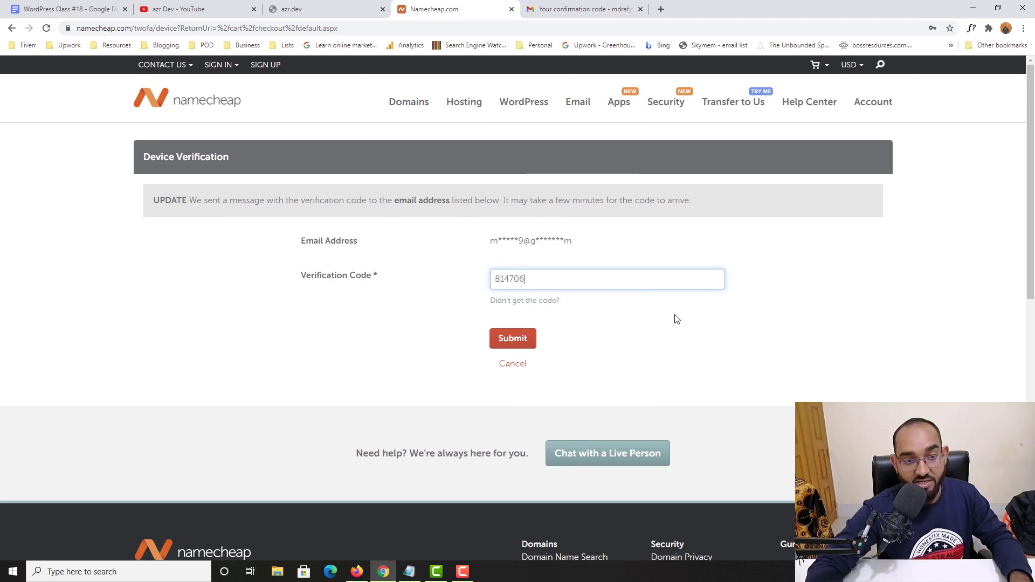
pyautogui.click(515, 343)
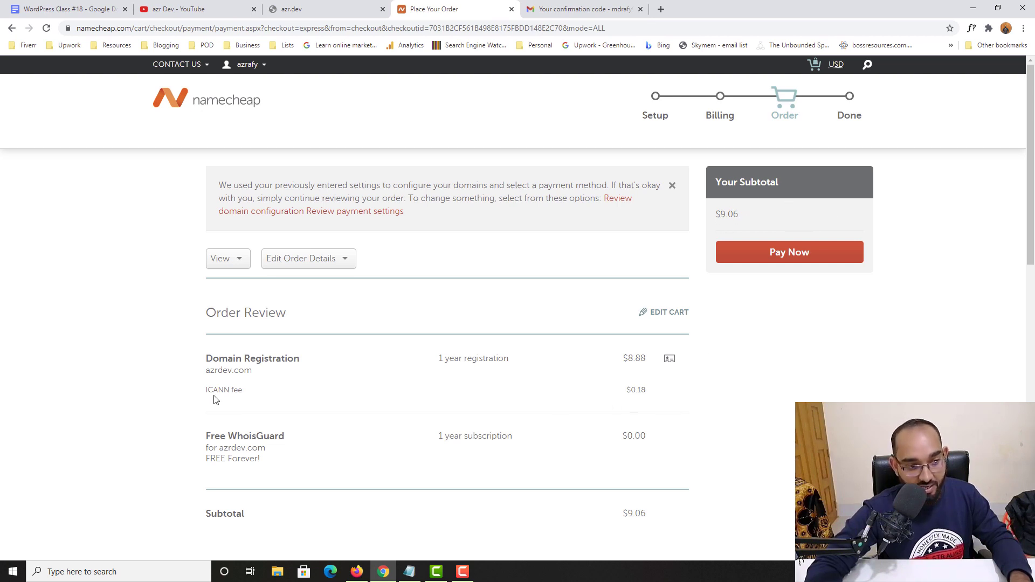
pyautogui.moveTo(213, 392); pyautogui.dragTo(238, 392)
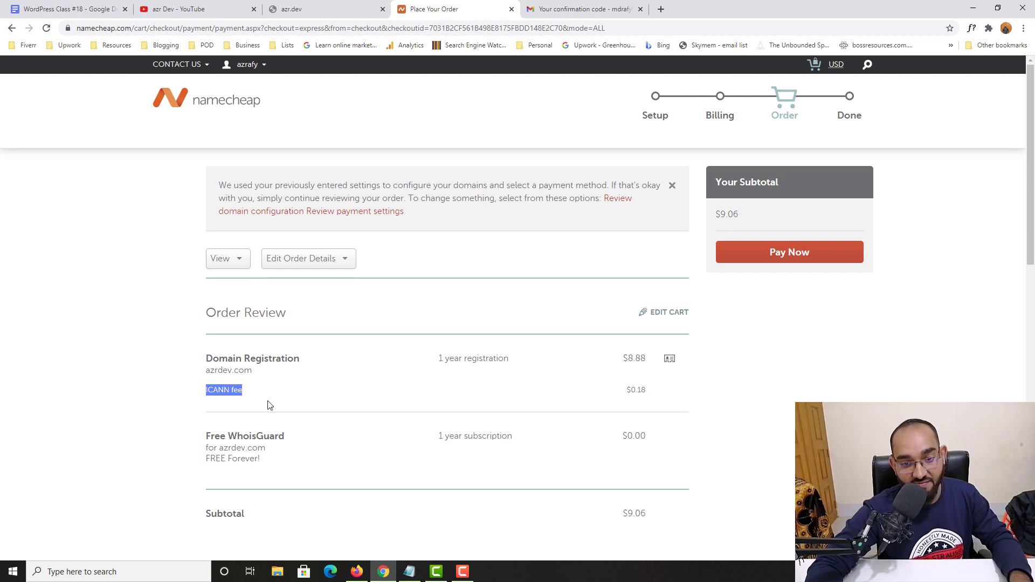
pyautogui.click(791, 262)
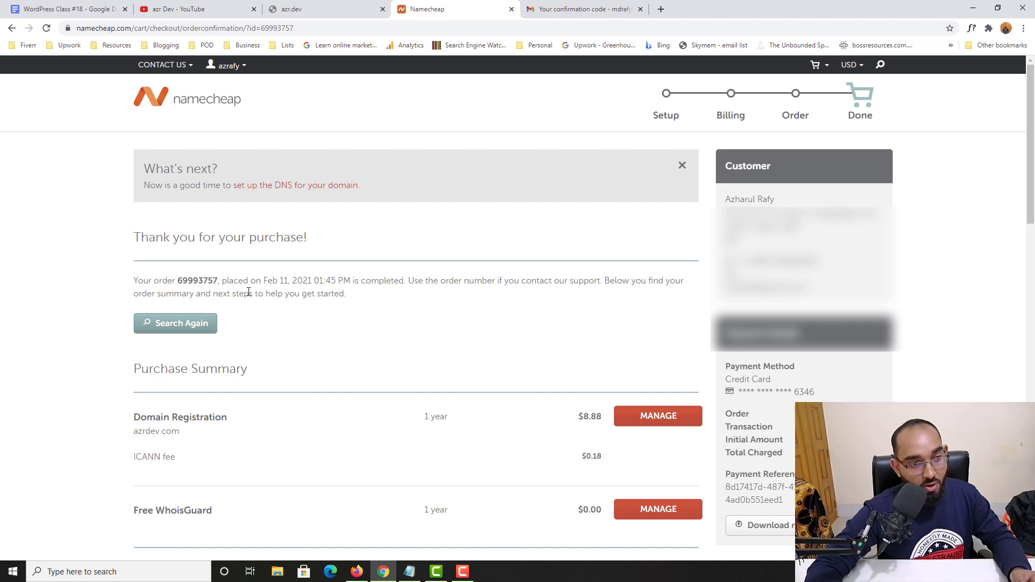
pyautogui.doubleClick(214, 281)
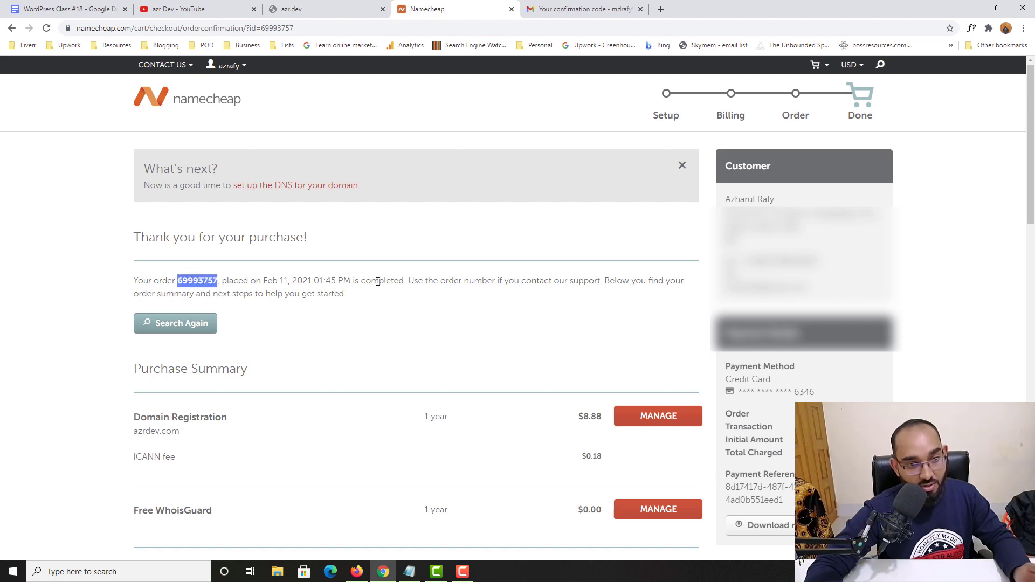
pyautogui.scroll(-2, 566, 336)
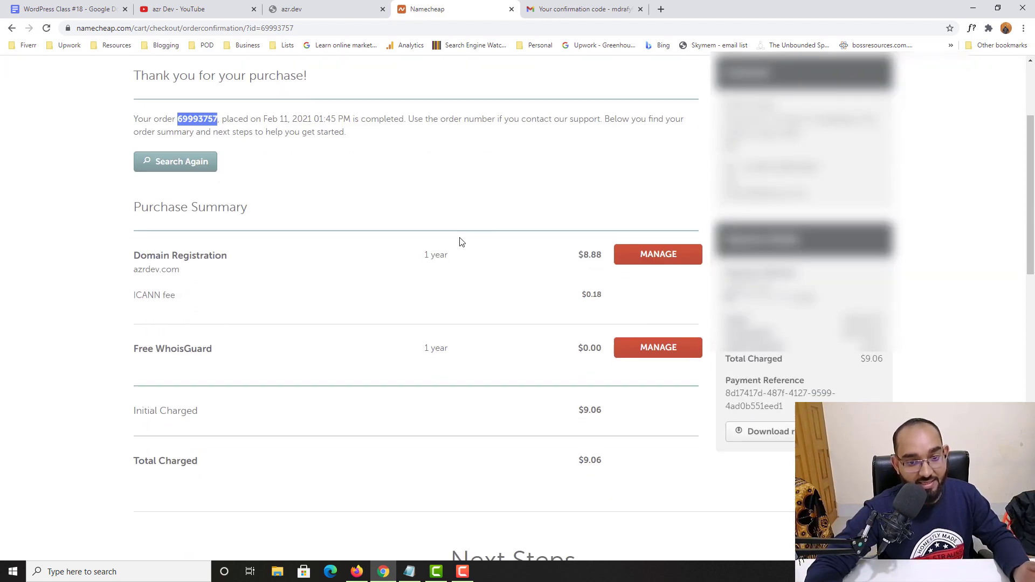
pyautogui.scroll(2, 460, 242)
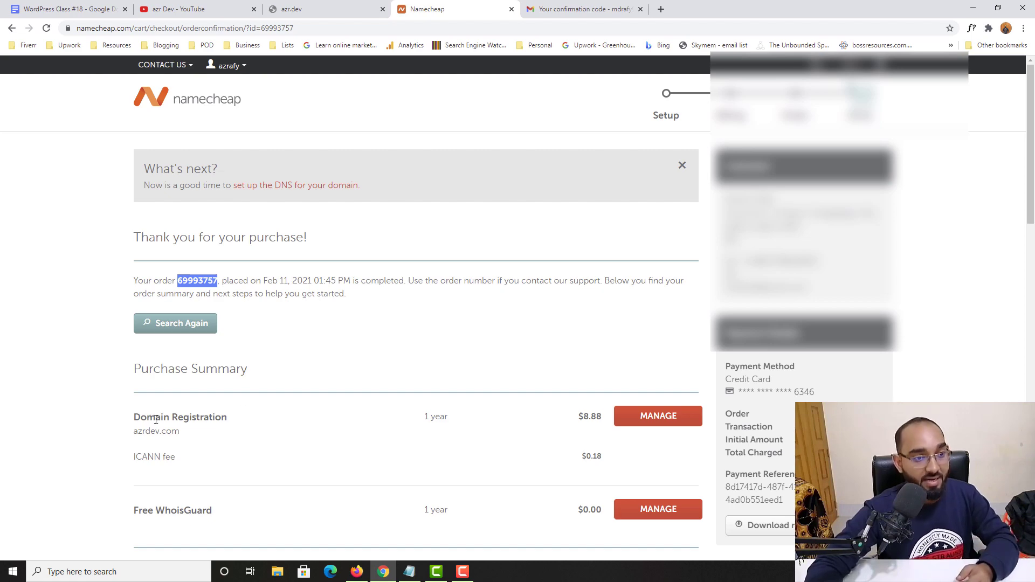
pyautogui.scroll(-3, 675, 327)
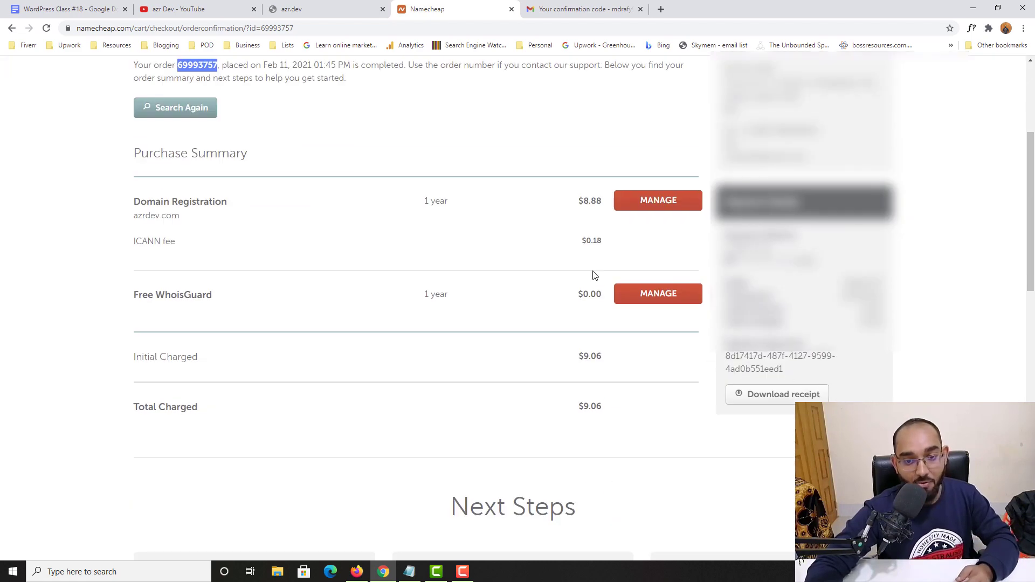
pyautogui.scroll(3, 342, 396)
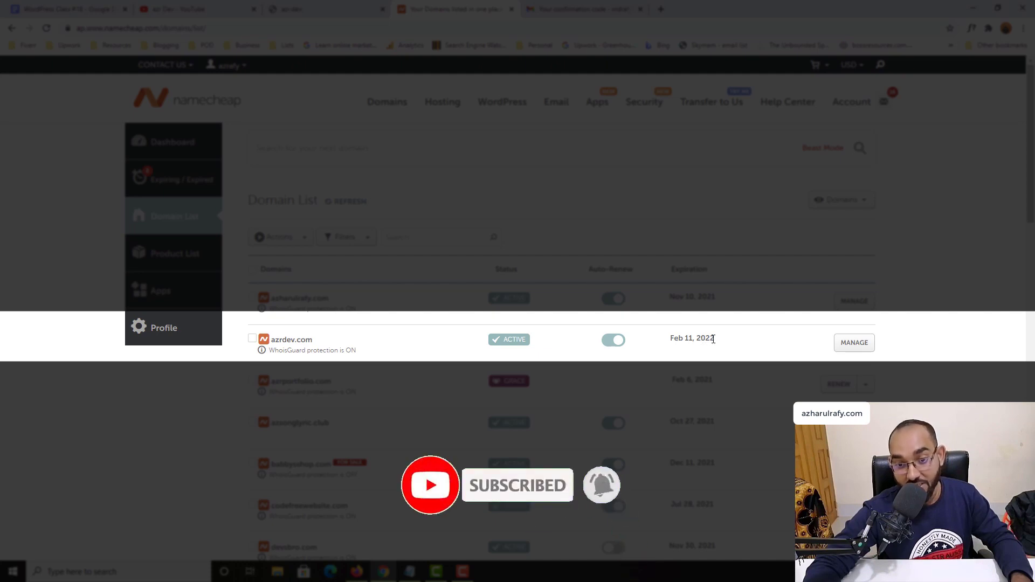
pyautogui.moveTo(715, 339); pyautogui.dragTo(686, 339)
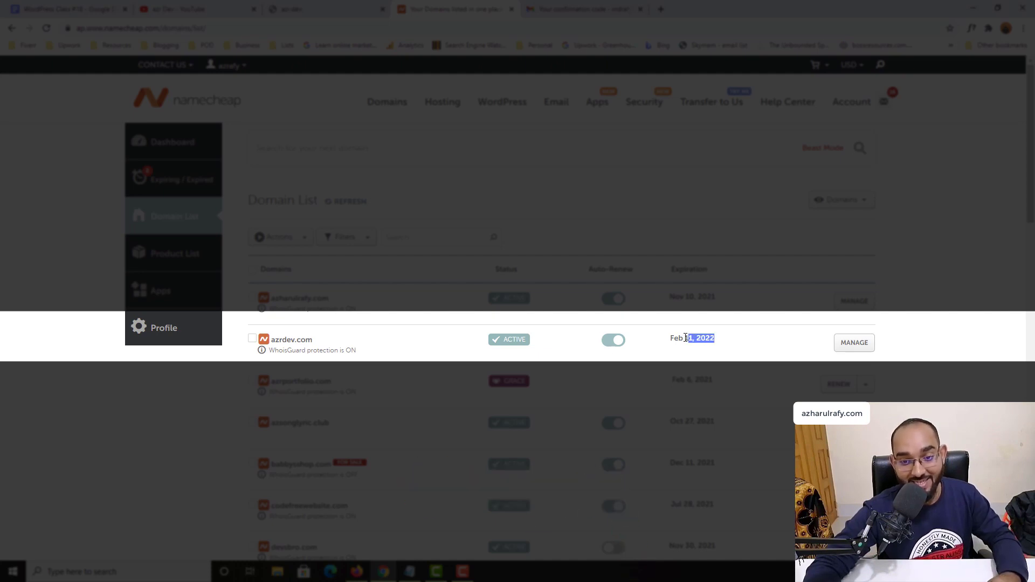